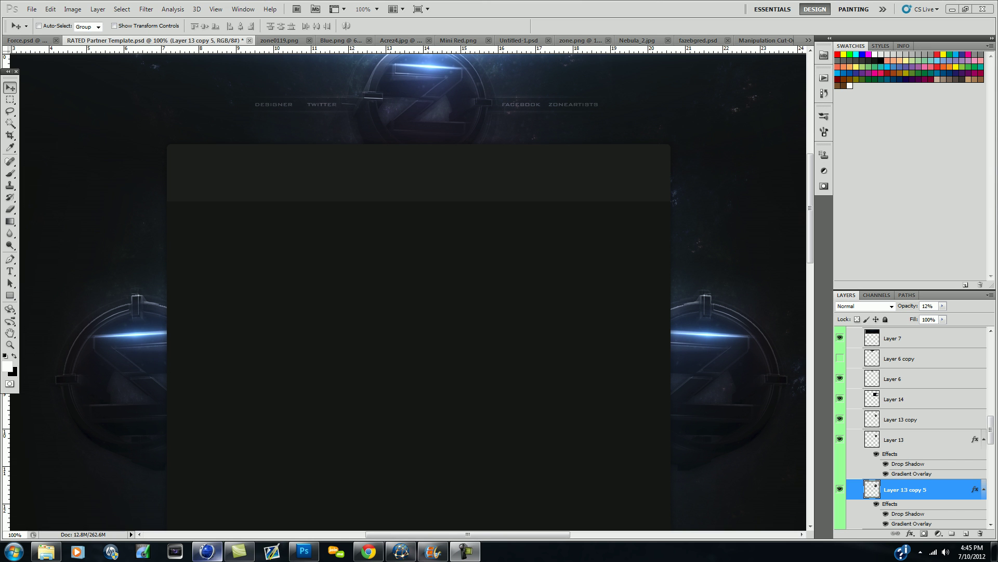
mouse_move(239, 550)
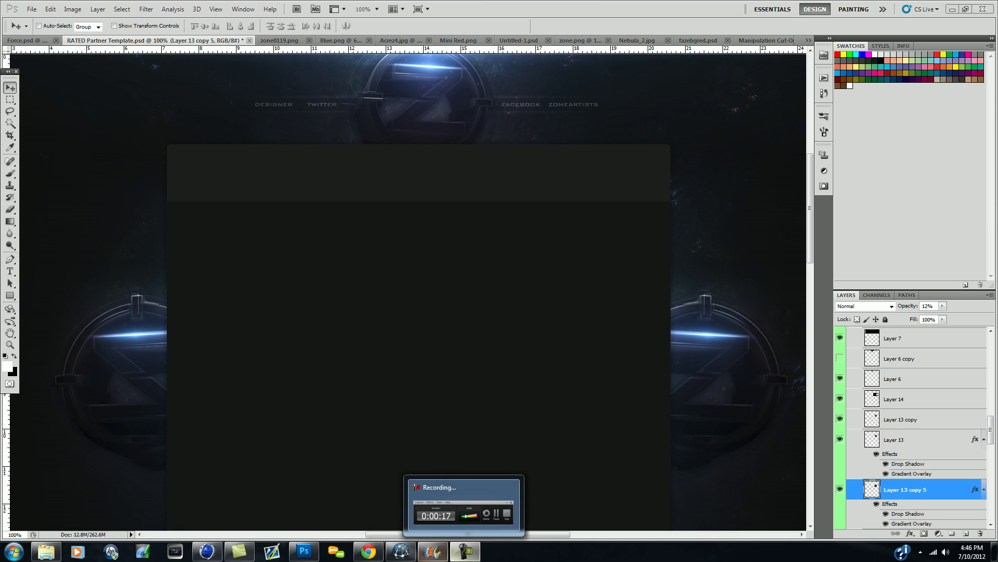
mouse_move(433, 550)
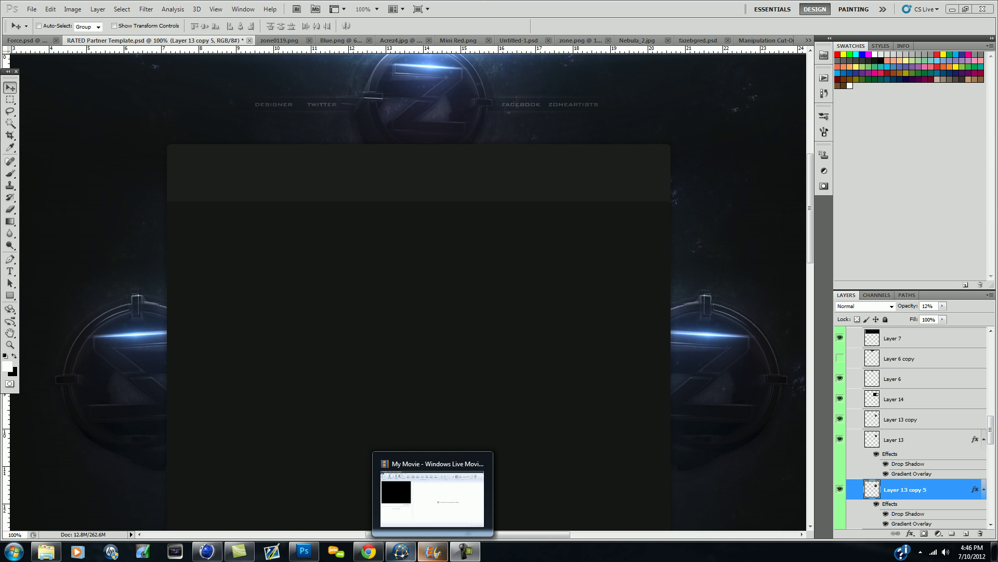
mouse_move(400, 551)
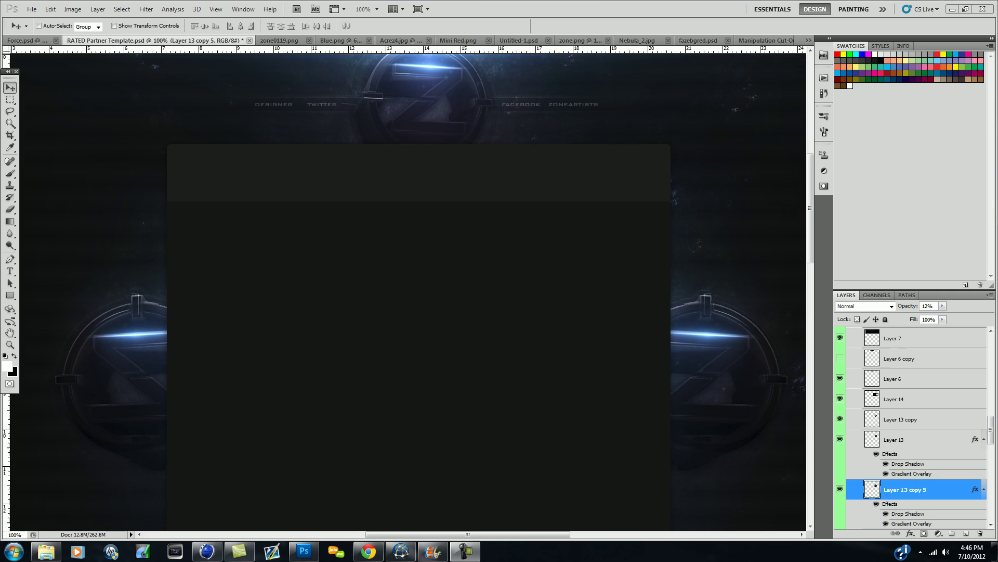
- Create a new 1920 × 1080 pixel RGB document with a white background and a resolution of 300 pixels/inch
click(767, 40)
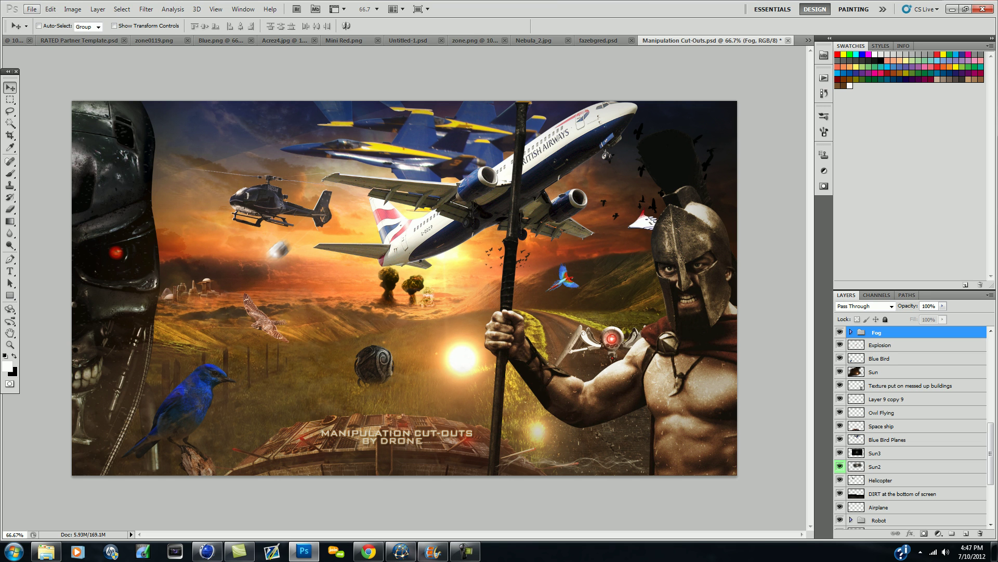
click(32, 9)
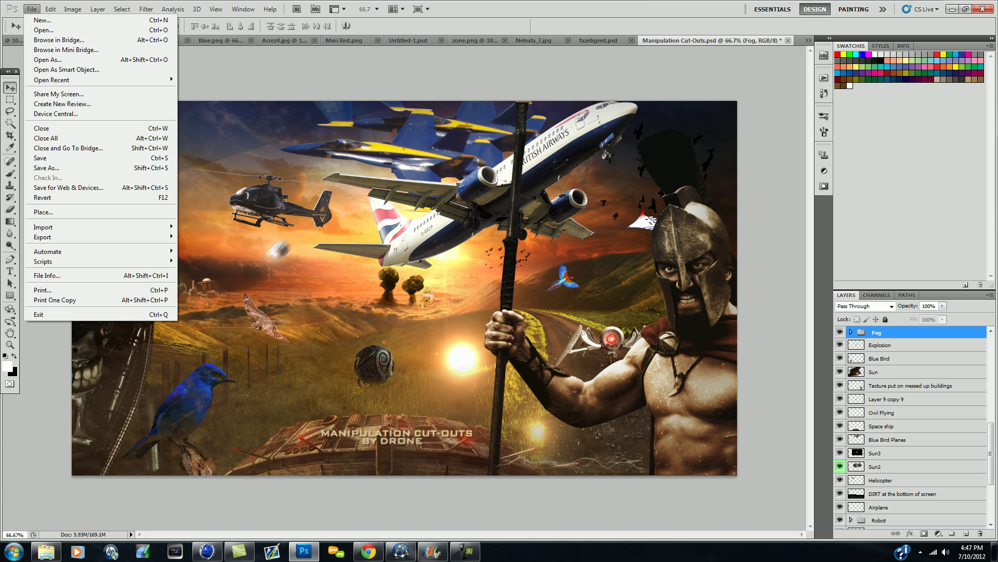
mouse_move(121, 9)
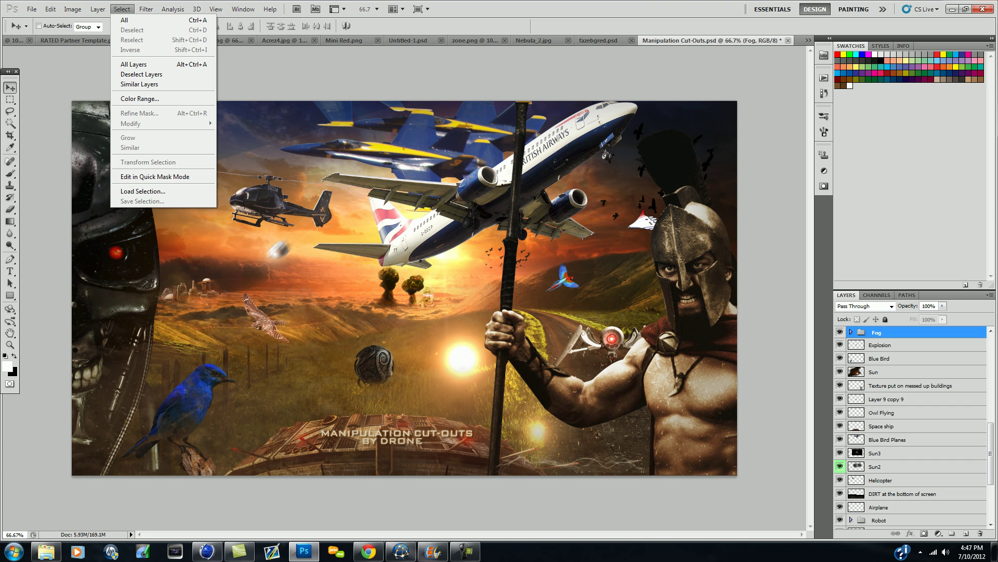
click(32, 9)
click(32, 9)
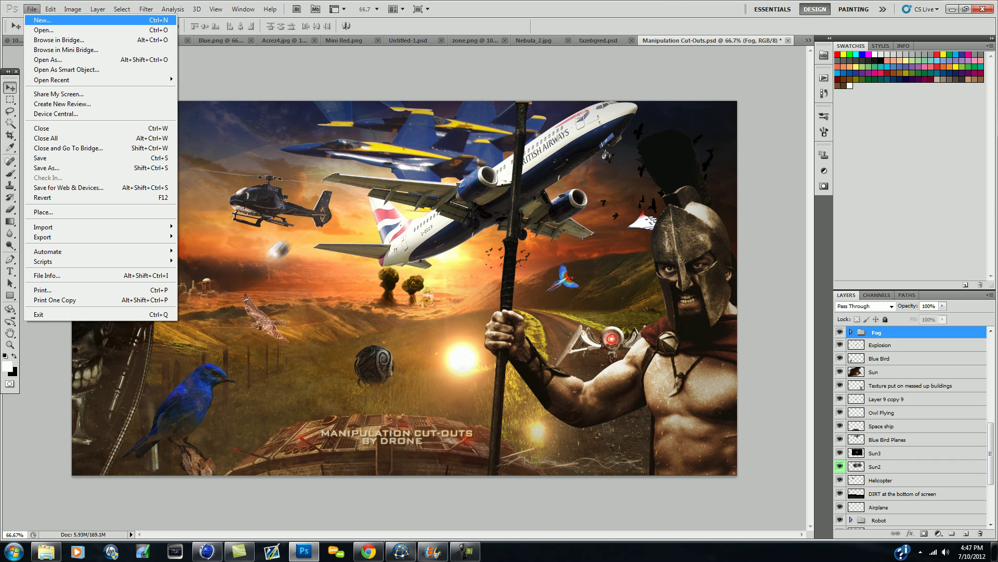
key(Escape)
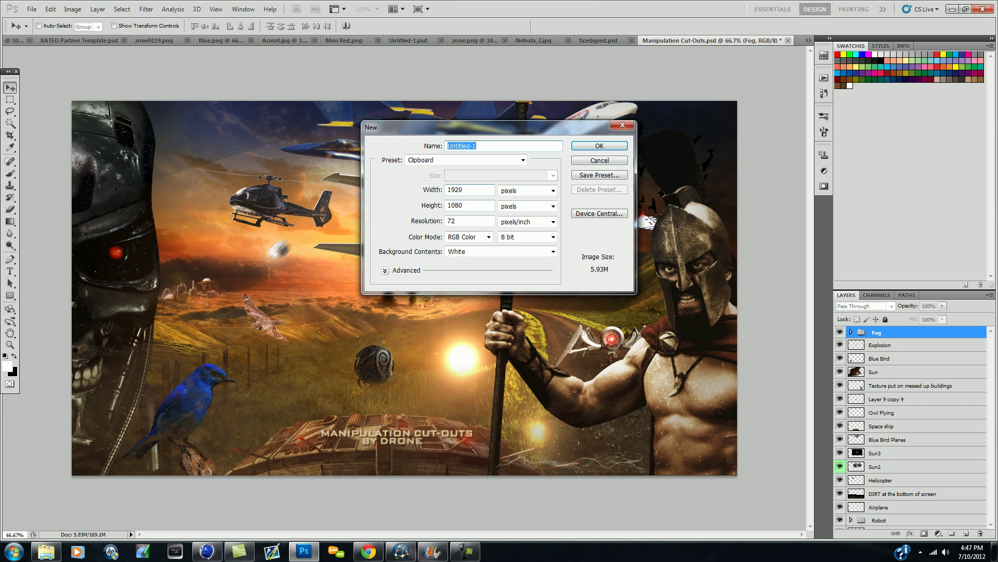
double_click(469, 220)
key(BackSpace)
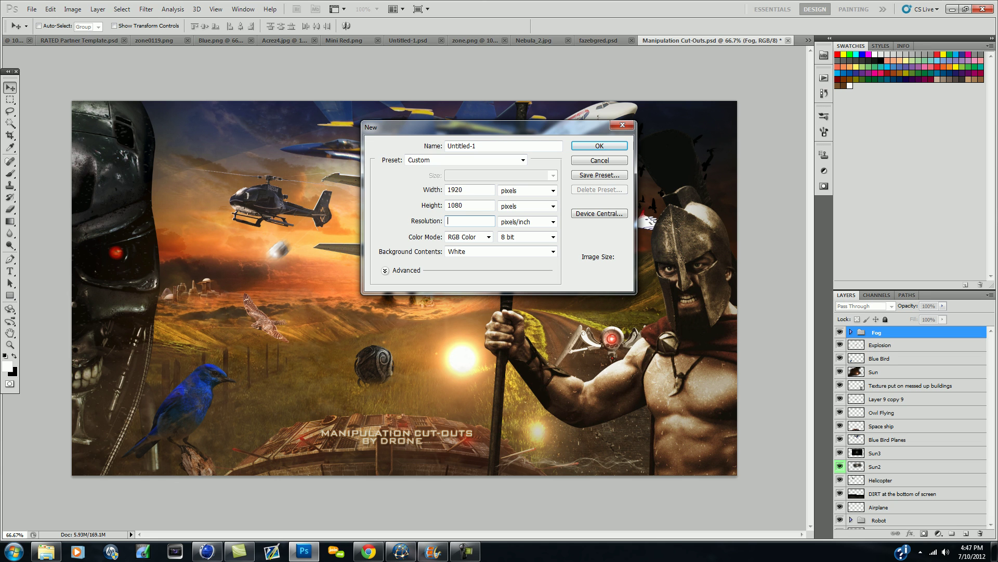
text(300)
key(Return)
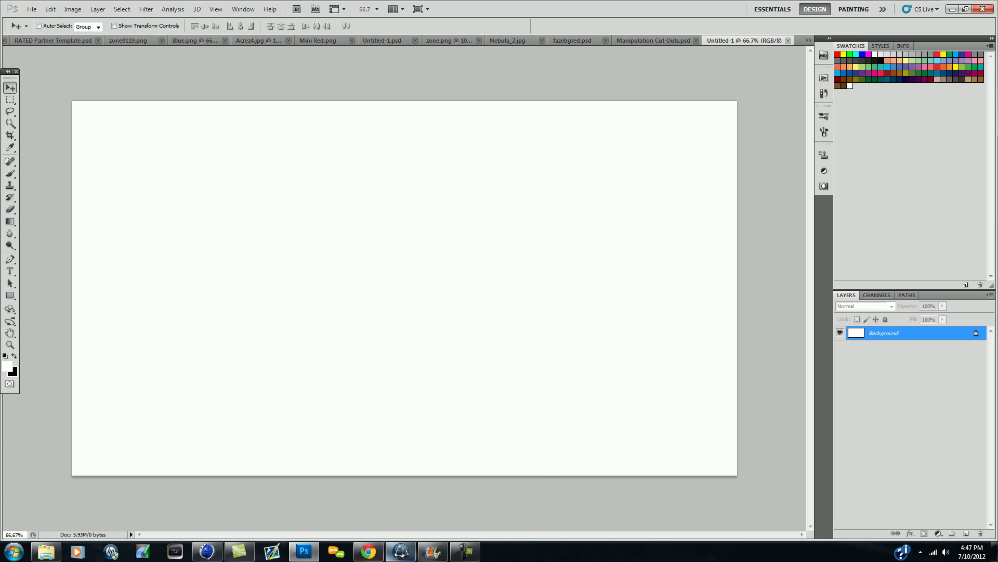
- Copy the mountain landscape wallpaper from the RockMelt browser and paste it into the new blank Photoshop document
click(368, 551)
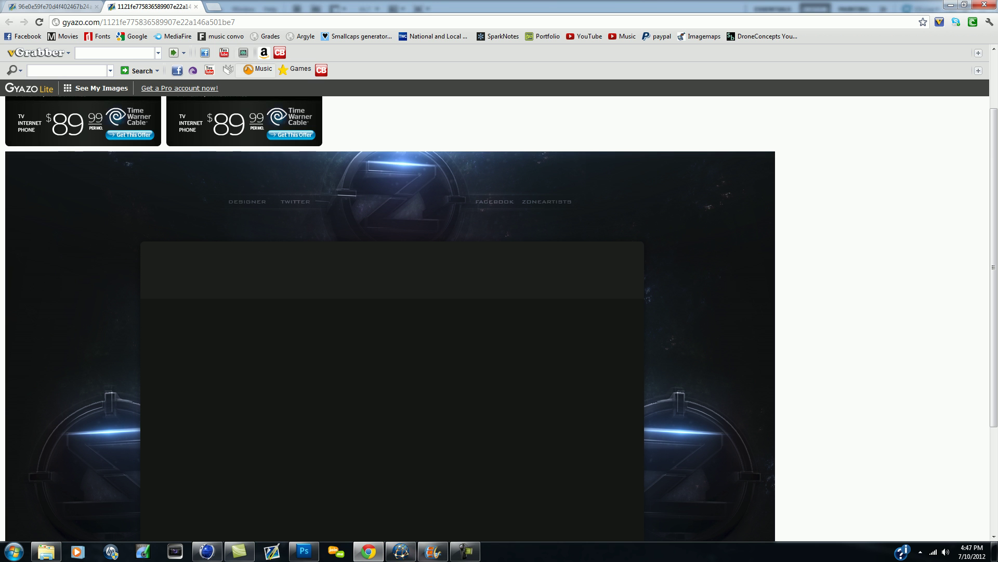
click(401, 551)
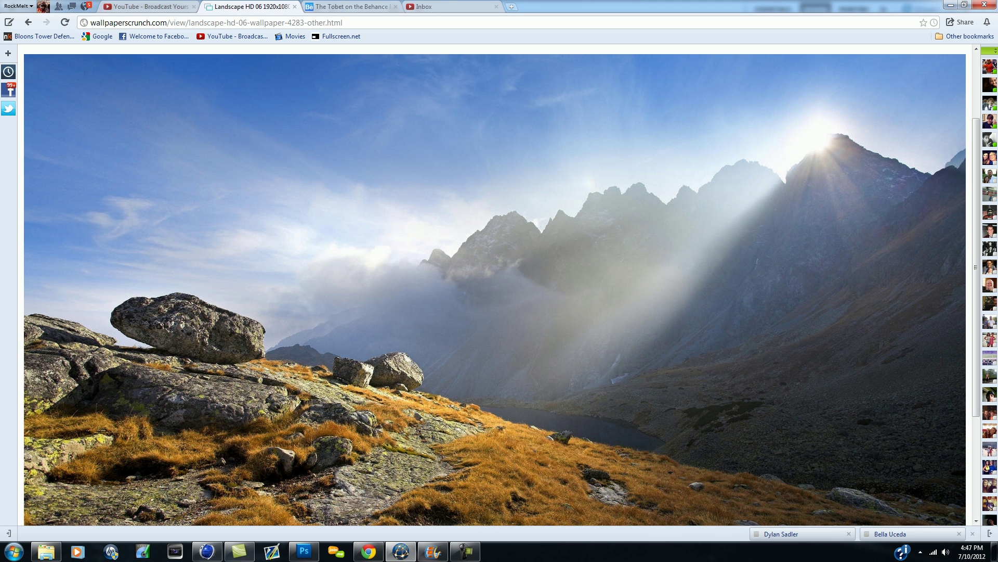
right_click(341, 253)
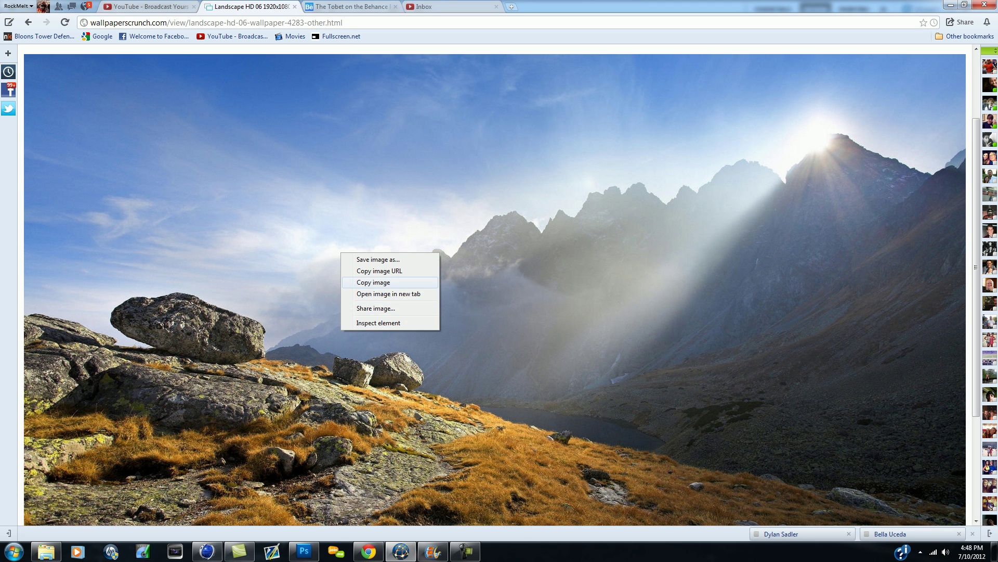
click(373, 282)
click(305, 552)
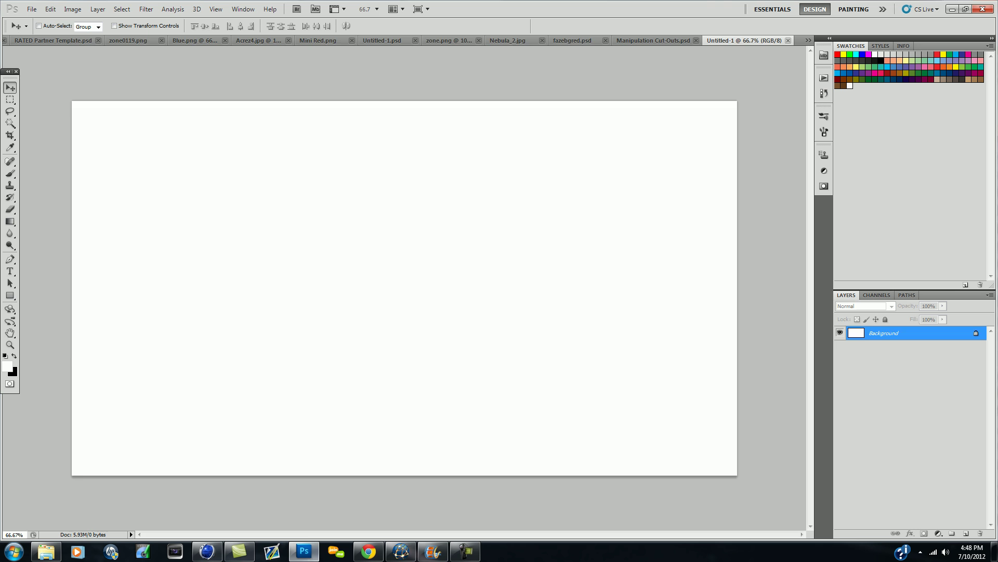
key(ctrl+v)
key(z)
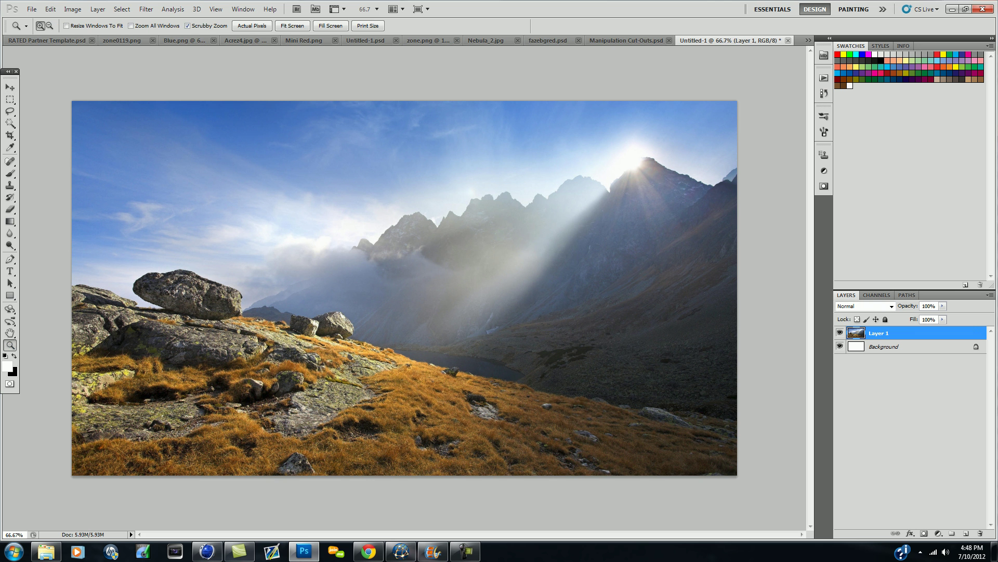
mouse_move(391, 273)
mouse_down()
mouse_move(442, 272)
mouse_move(395, 272)
mouse_up()
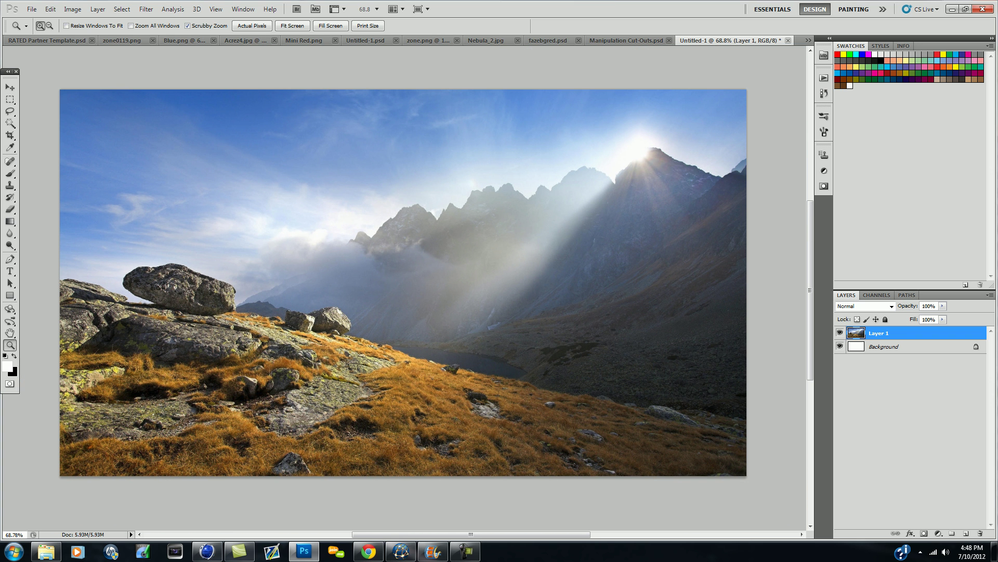
key(v)
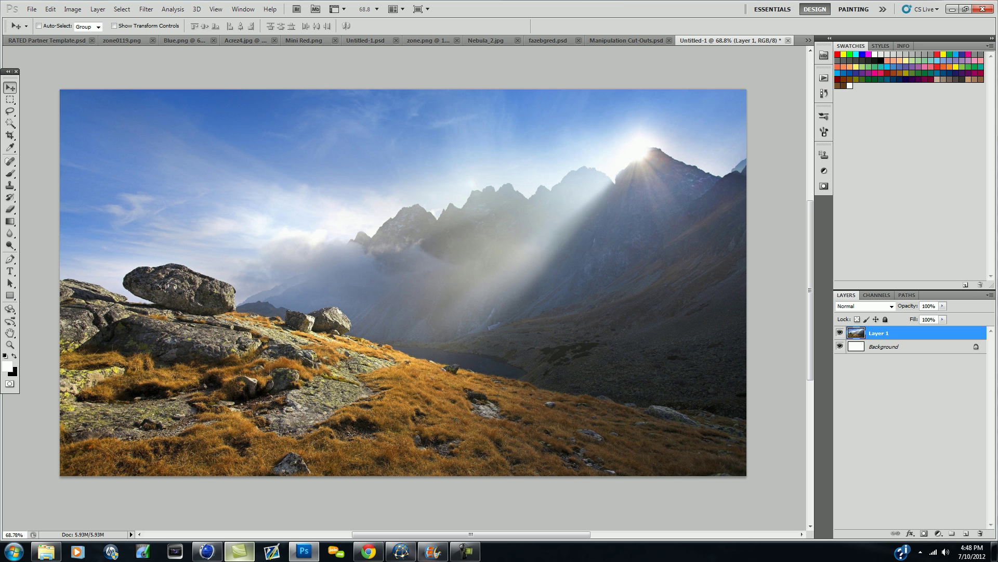
- Switch to Chrome to view both Gyazo captures of the dark website template, and return to Photoshop
mouse_move(239, 551)
mouse_move(207, 552)
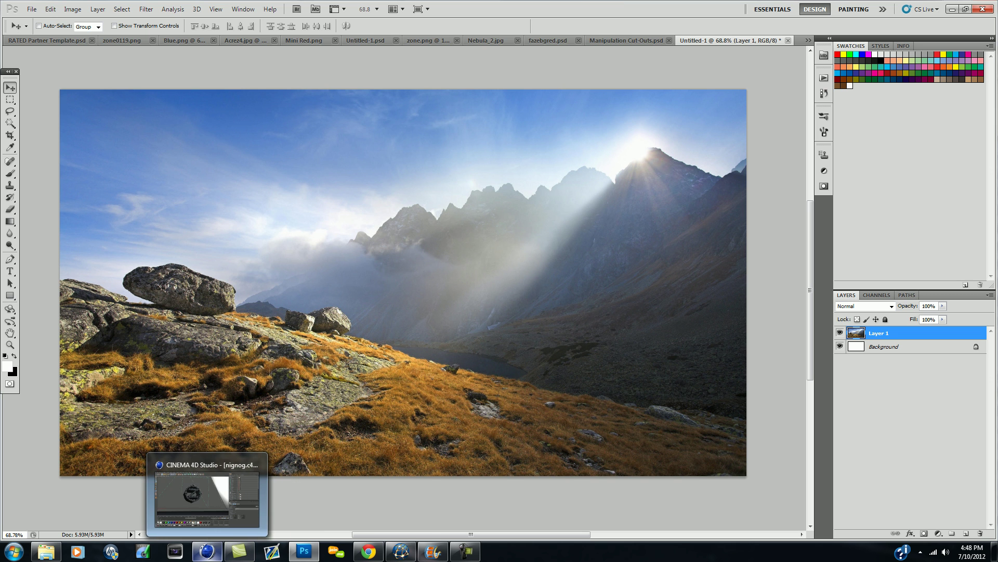
mouse_move(400, 552)
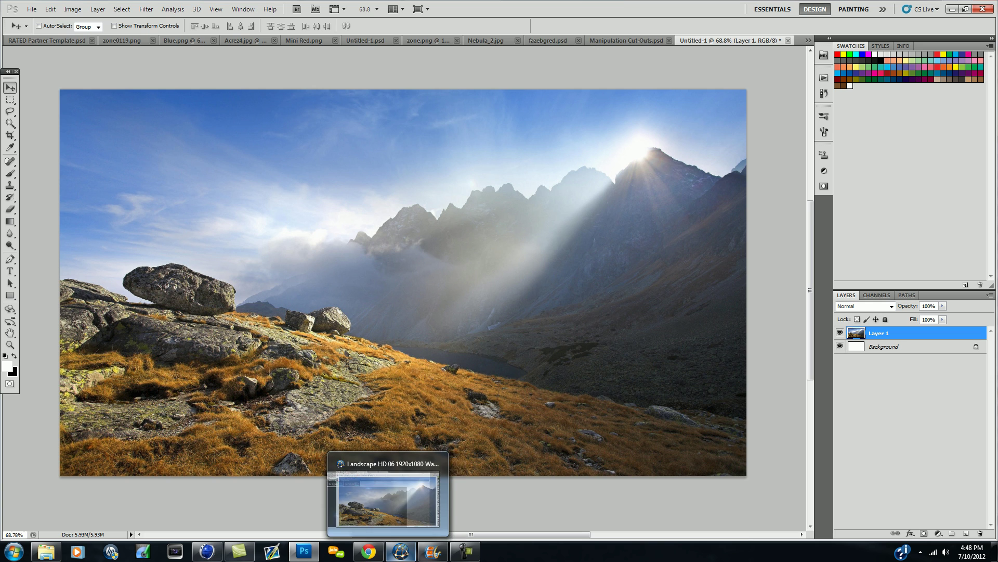
click(368, 551)
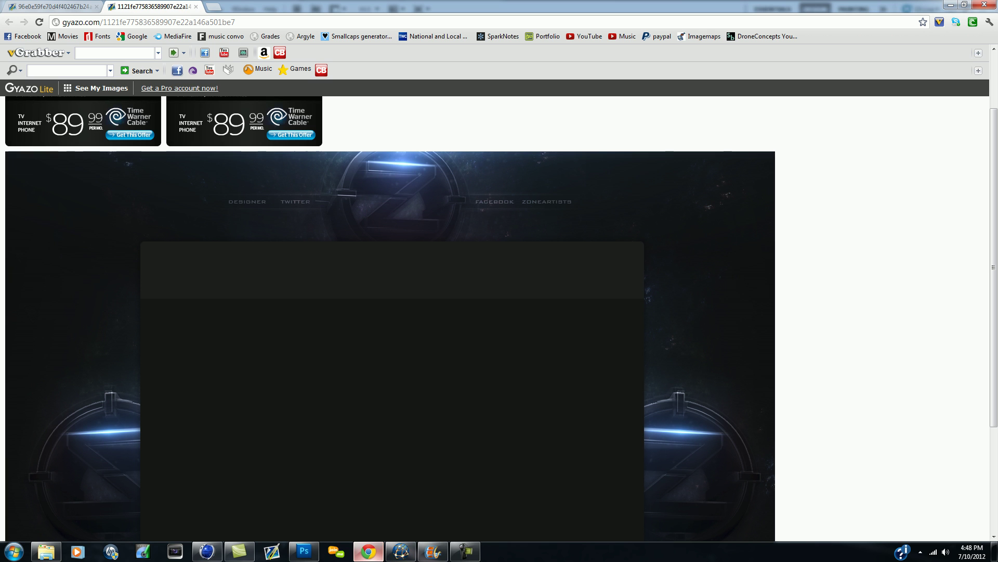
click(49, 7)
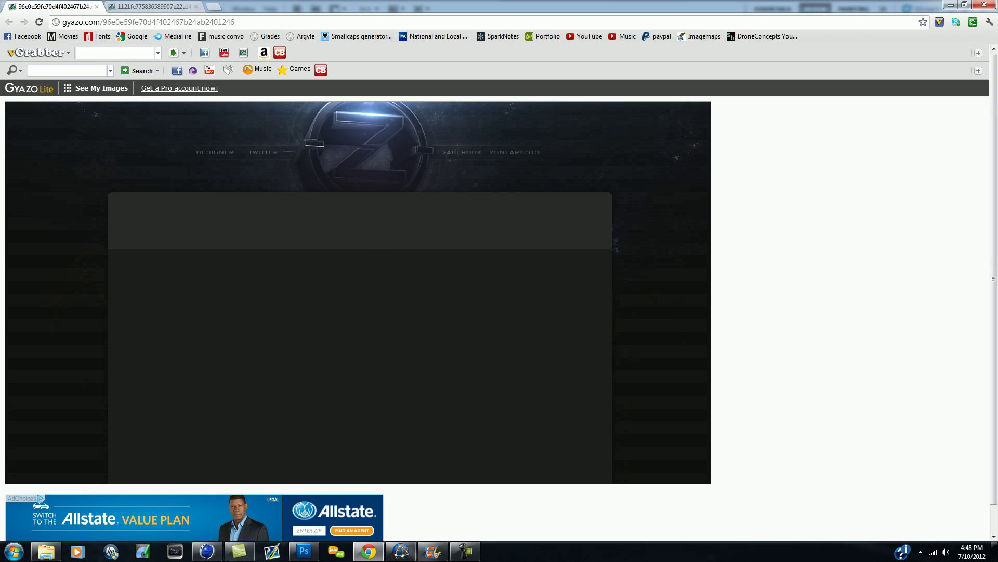
click(161, 7)
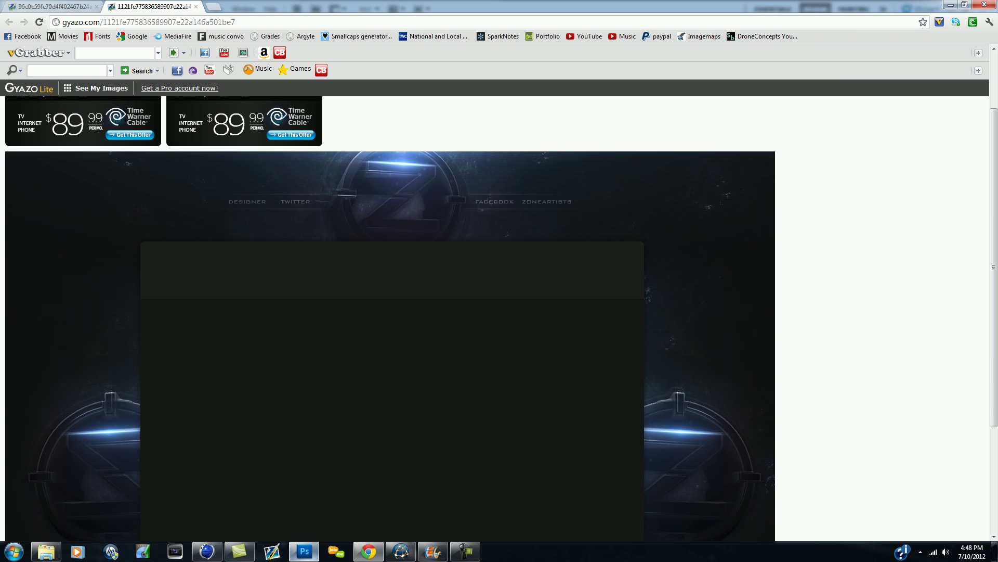
click(305, 551)
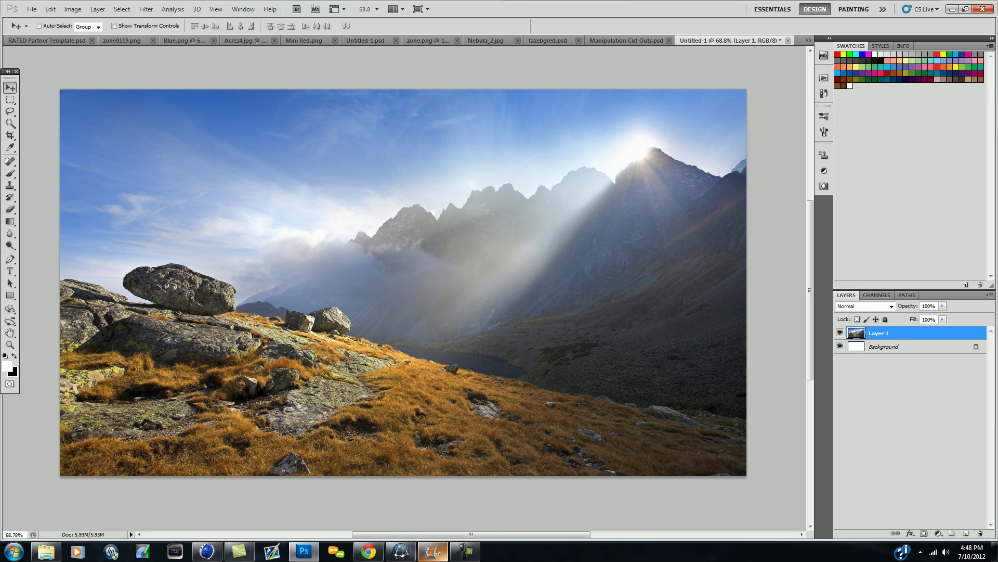
mouse_move(433, 552)
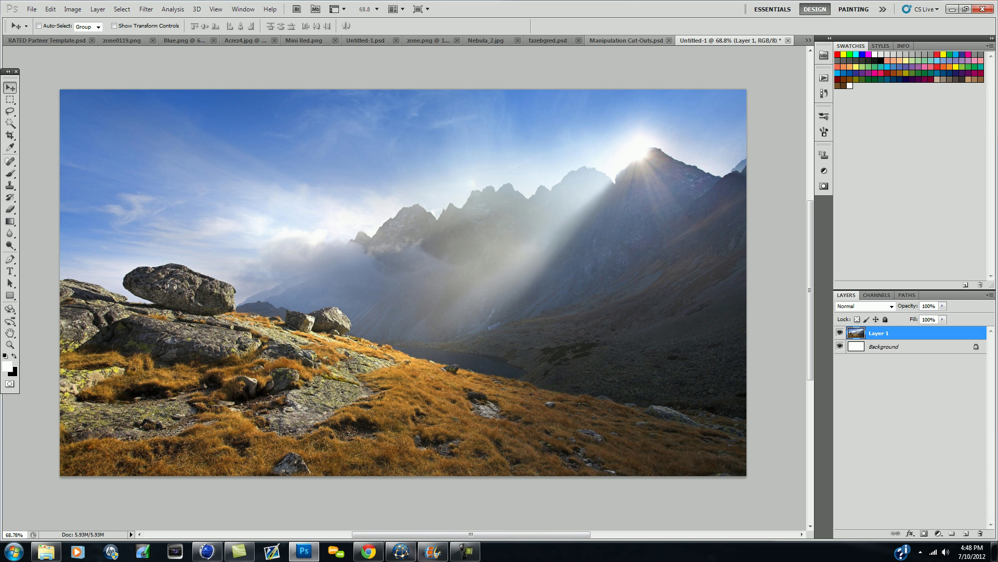
- In Manipulation Cut-Outs.psd, select the Sun layer and move the glowing sun slightly up and left over the field
click(629, 40)
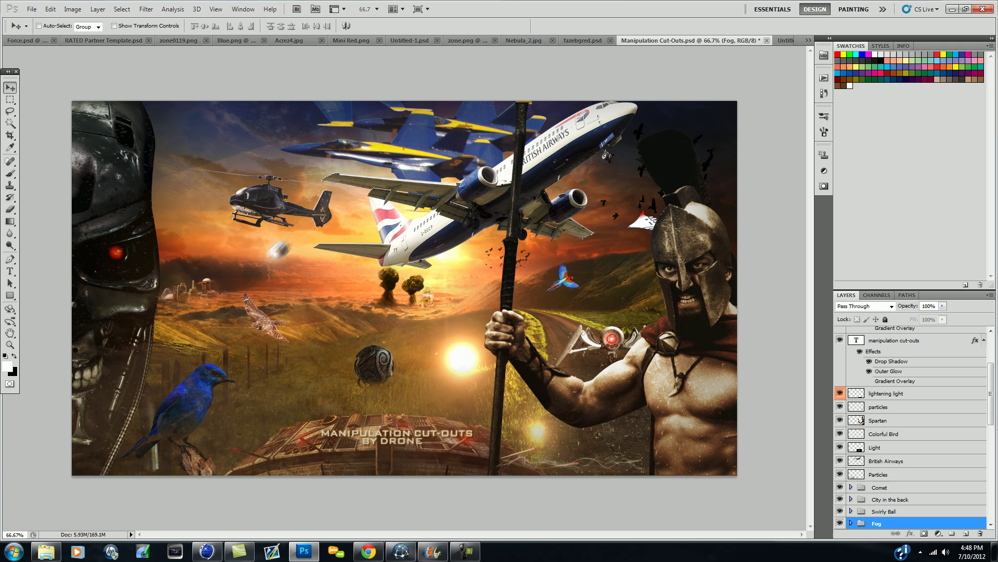
scroll(910, 427, down, 5)
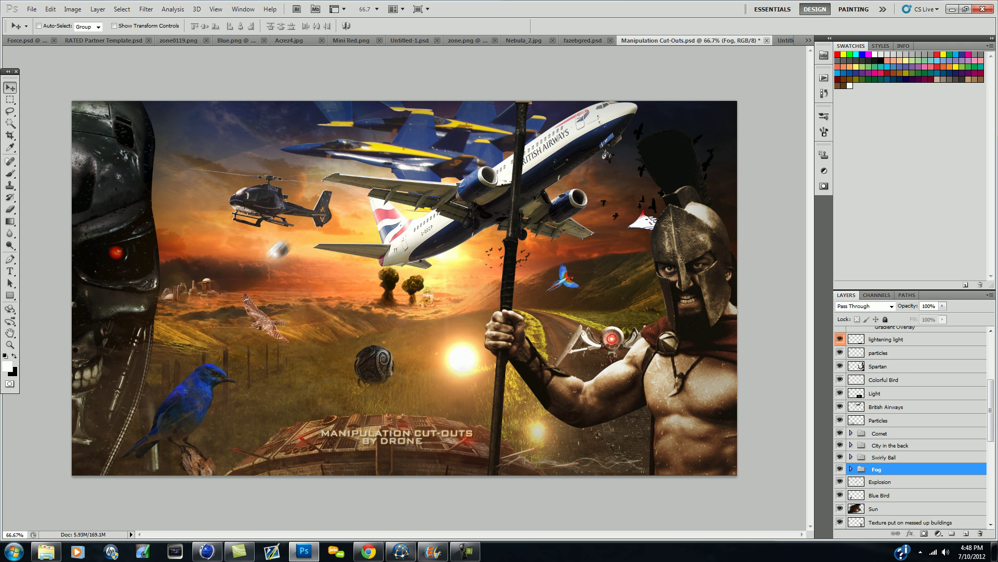
scroll(910, 426, down, 2)
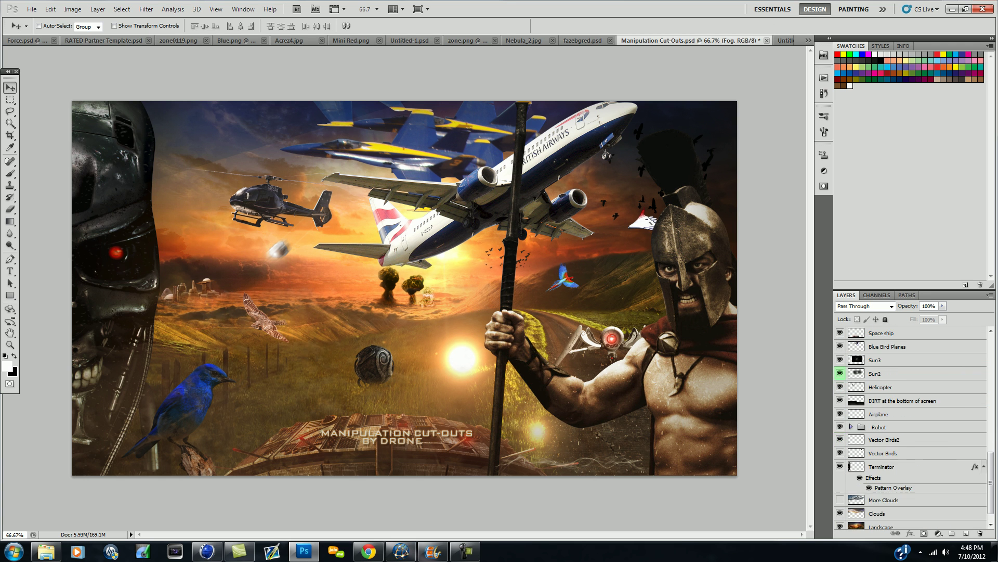
scroll(861, 506, up, 8)
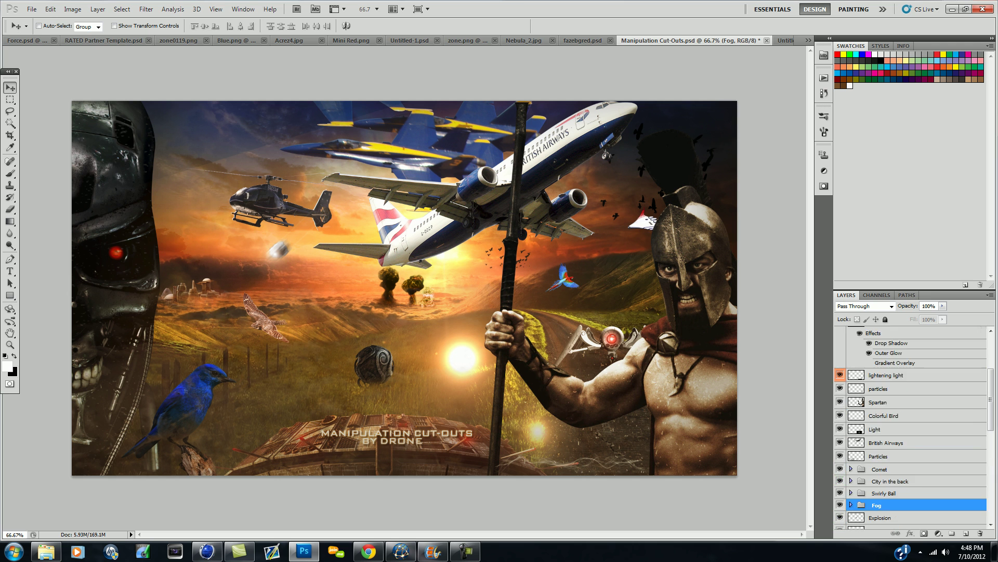
scroll(861, 506, down, 6)
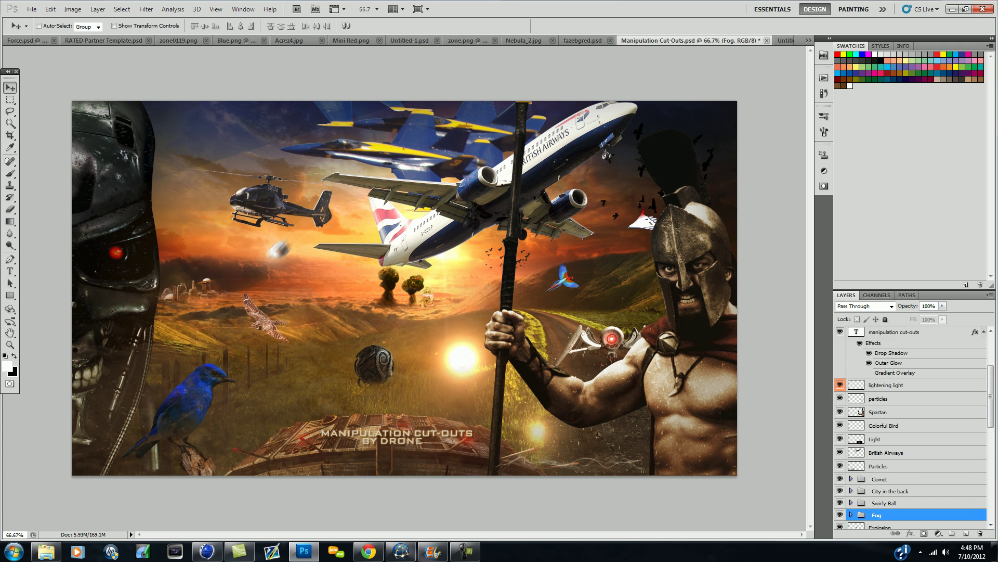
click(884, 460)
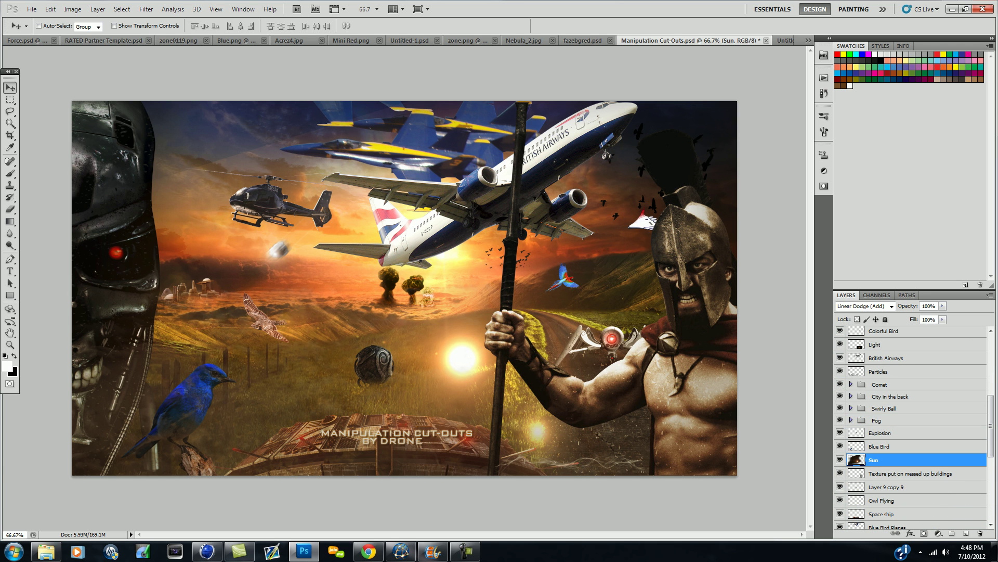
drag(462, 359, 439, 349)
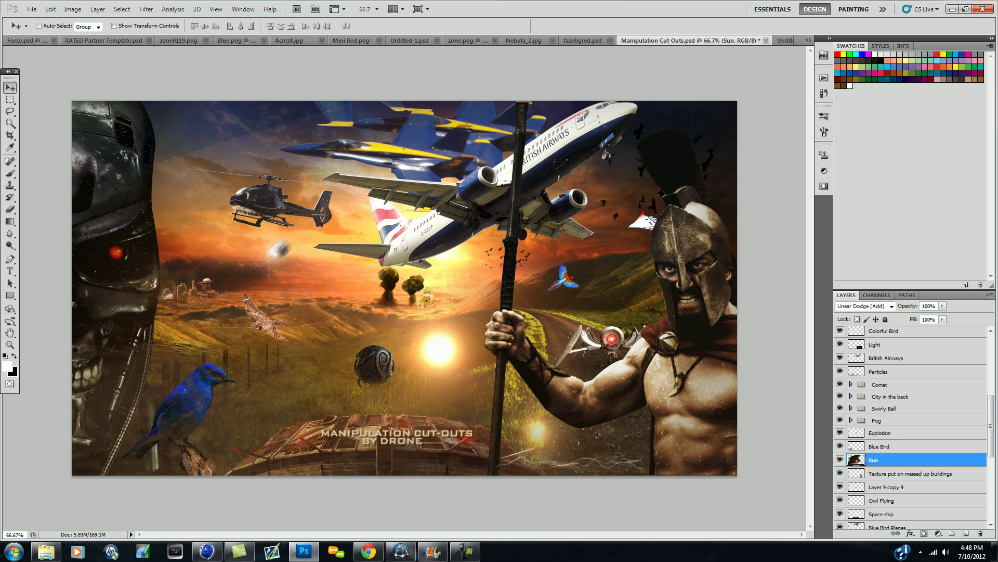
- Move the sun up to the horizon beside the small trees and set the Sun layer's blend mode to Normal
scroll(910, 426, down, 3)
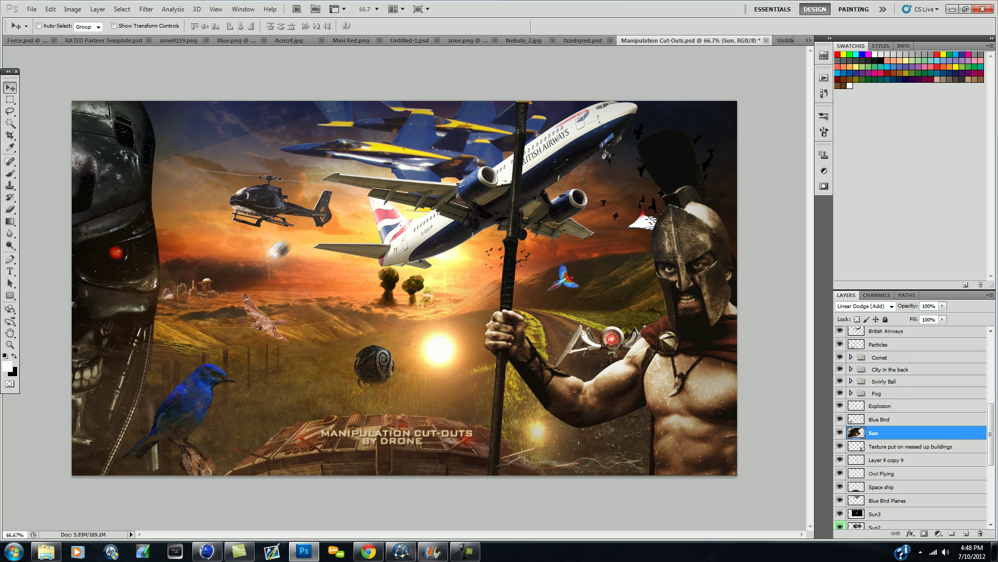
scroll(910, 426, up, 1)
scroll(910, 426, down, 2)
scroll(910, 427, up, 4)
scroll(910, 427, down, 1)
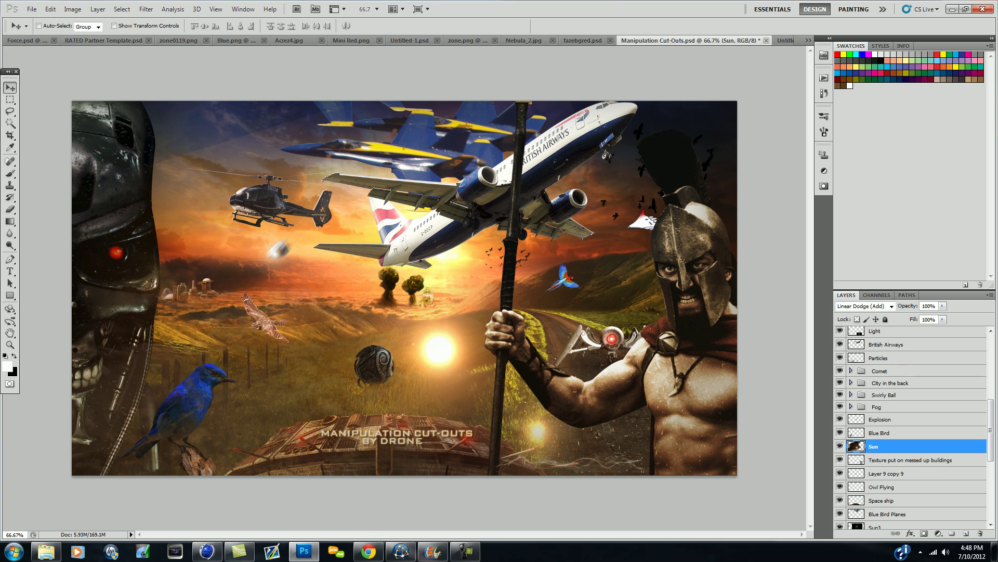
drag(440, 350, 442, 308)
click(864, 306)
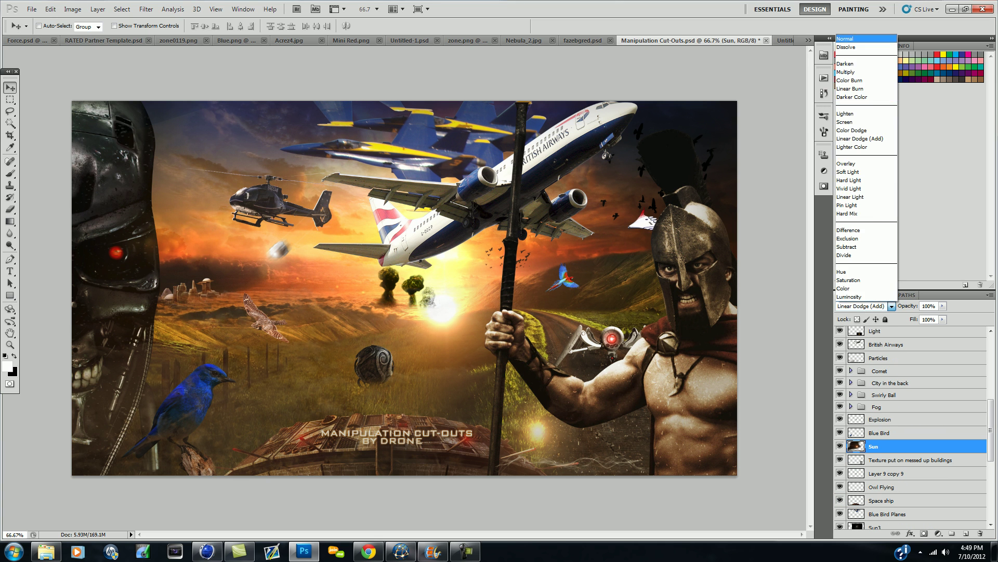
click(858, 39)
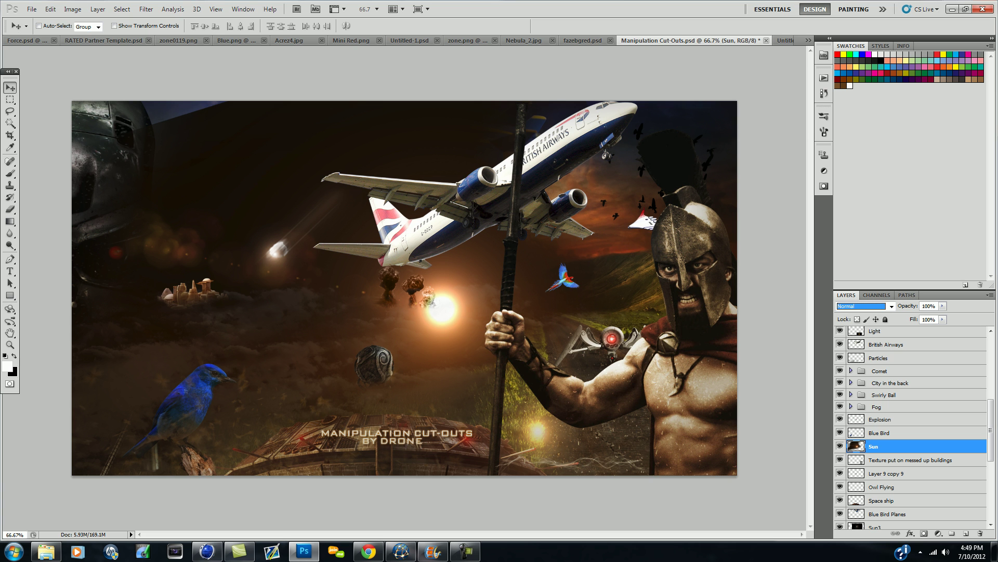
- Set the Sun layer's blend mode to Linear Dodge (Add) and copy the layer into the Untitled-1 mountain document
click(864, 306)
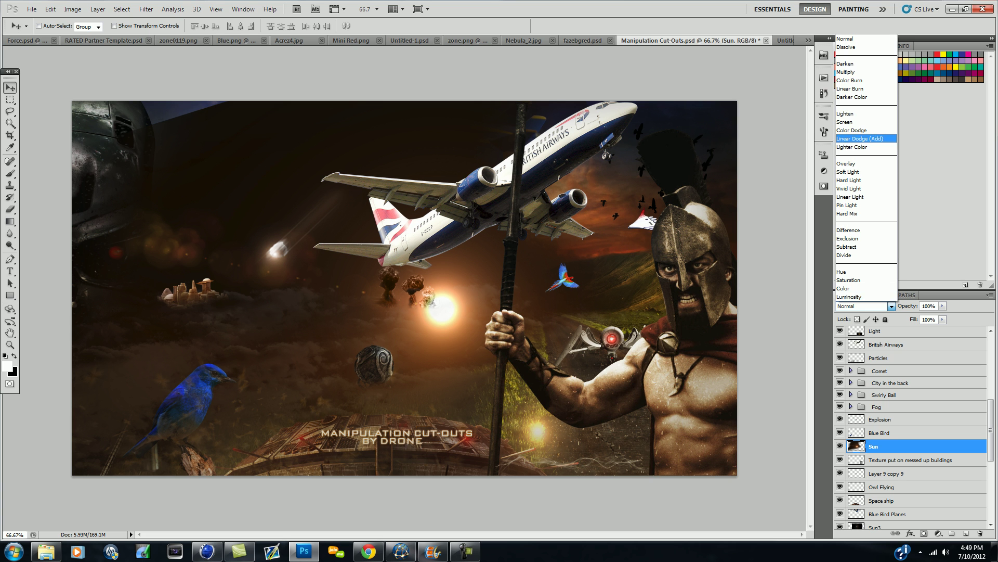
click(863, 139)
drag(440, 308, 661, 314)
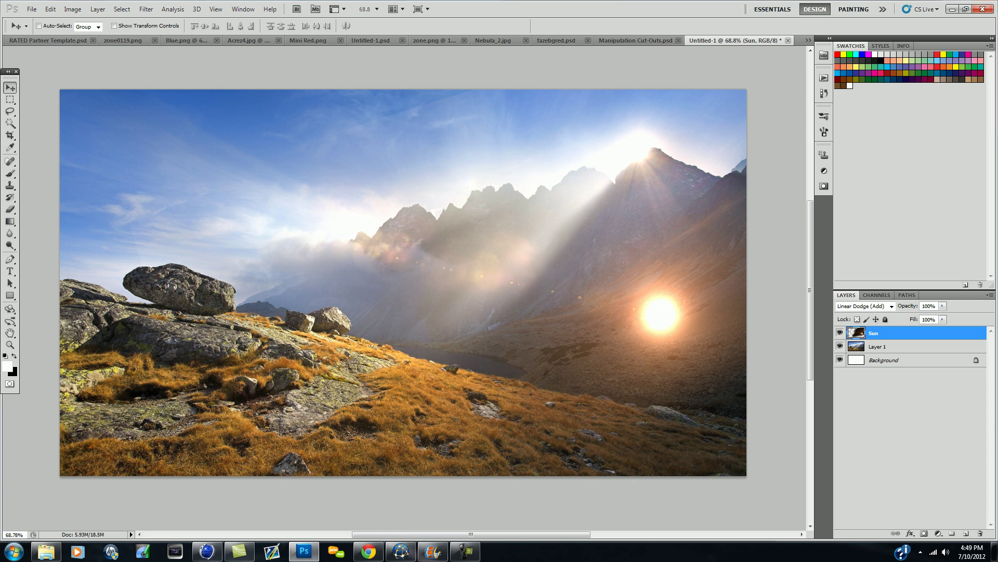
- Free-transform the Sun layer, rotating it about -39.3° and moving the sun over the bright glow at the mountain peak, and apply it
key(ctrl+t)
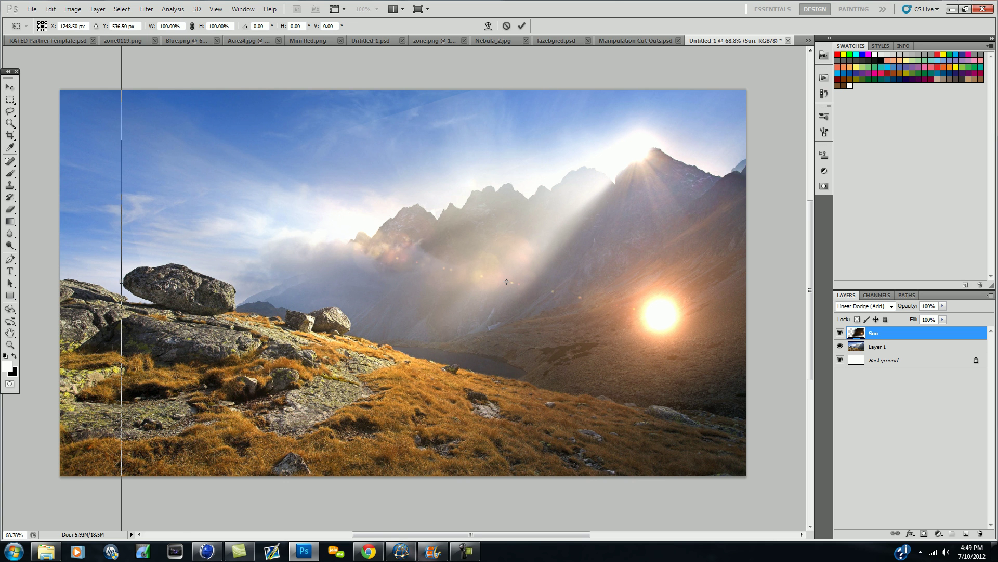
drag(94, 228, 118, 430)
drag(656, 238, 636, 189)
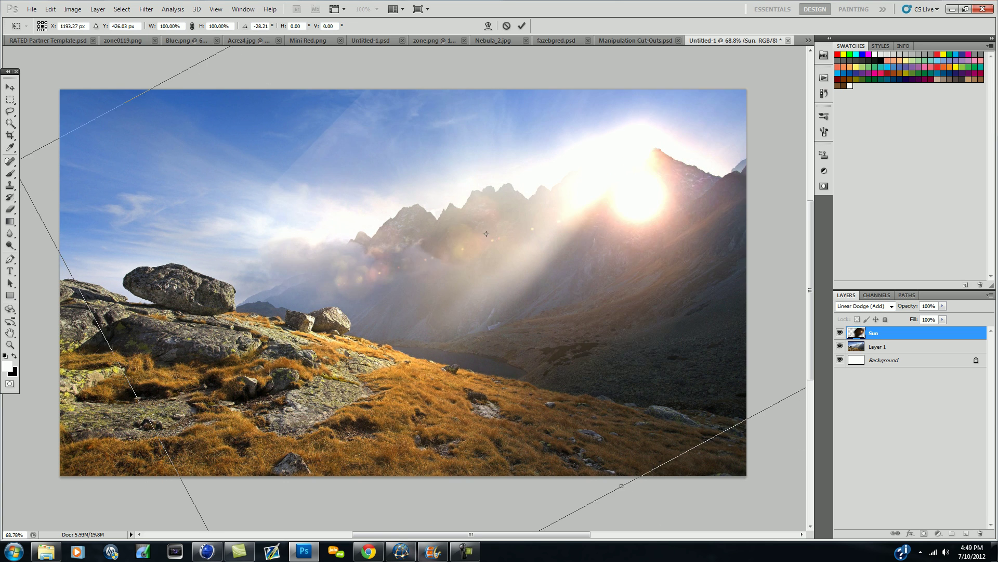
drag(487, 233, 486, 219)
drag(138, 407, 178, 466)
key(v)
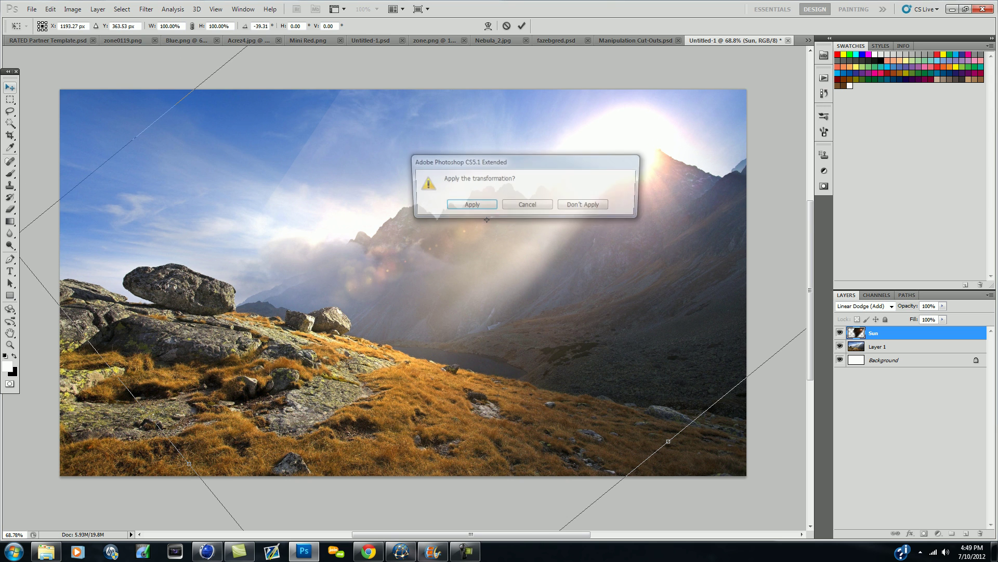
click(470, 205)
- Choose the Eraser tool and set its soft brush size to about 168 px
key(e)
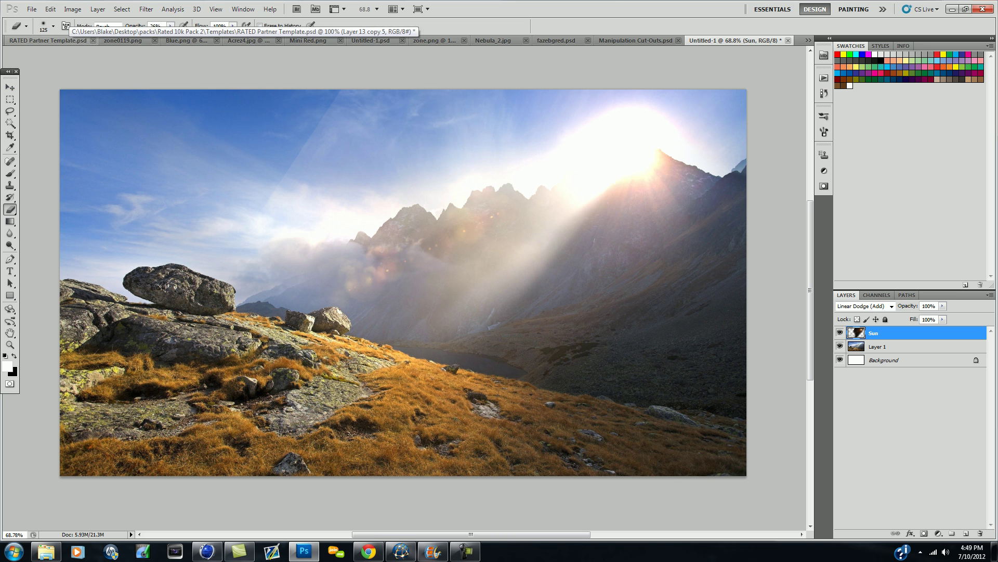
click(53, 26)
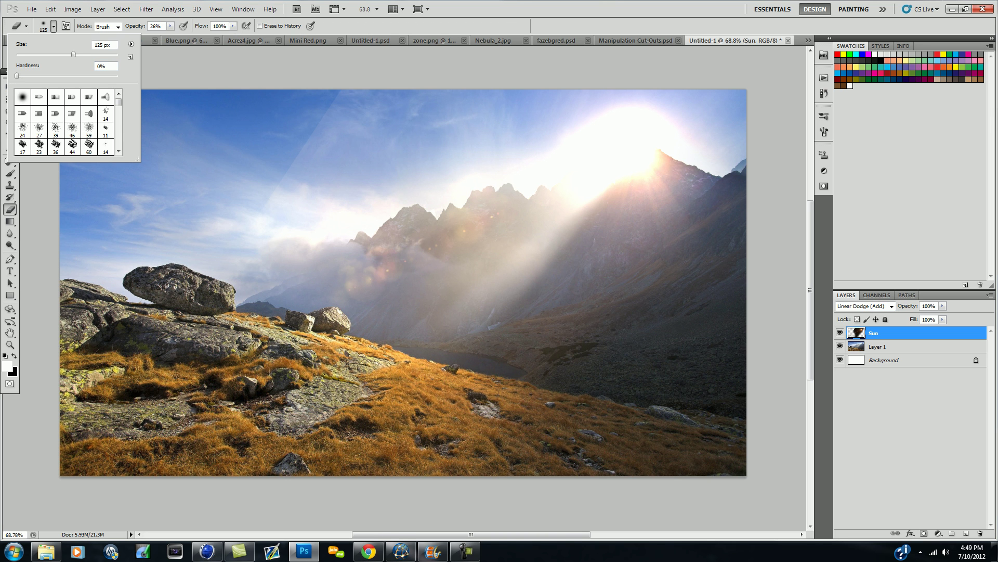
drag(74, 54, 84, 54)
- Set the Sun layer's blend mode to Normal to expose its dark backdrop, and return it to Linear Dodge (Add)
click(892, 306)
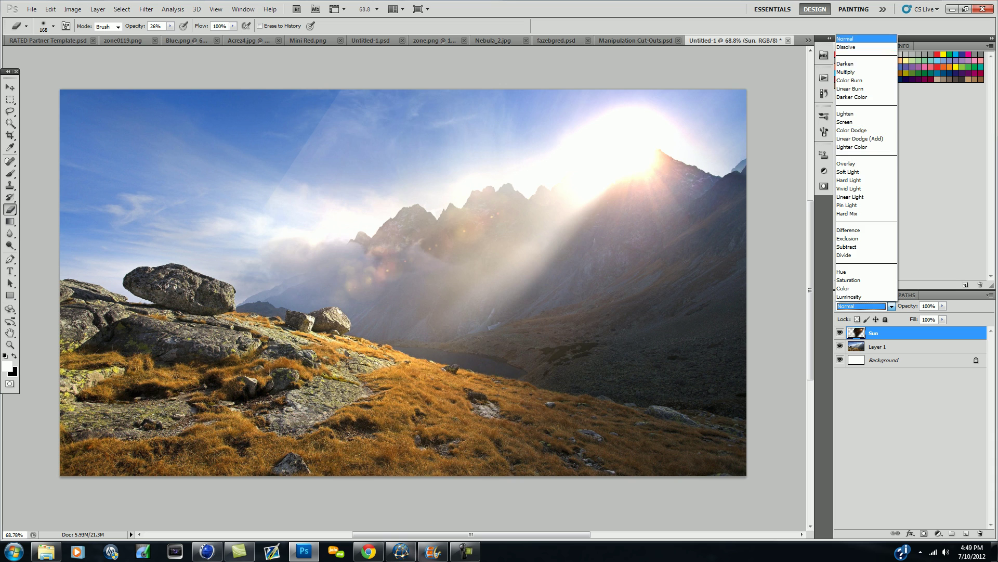
click(845, 39)
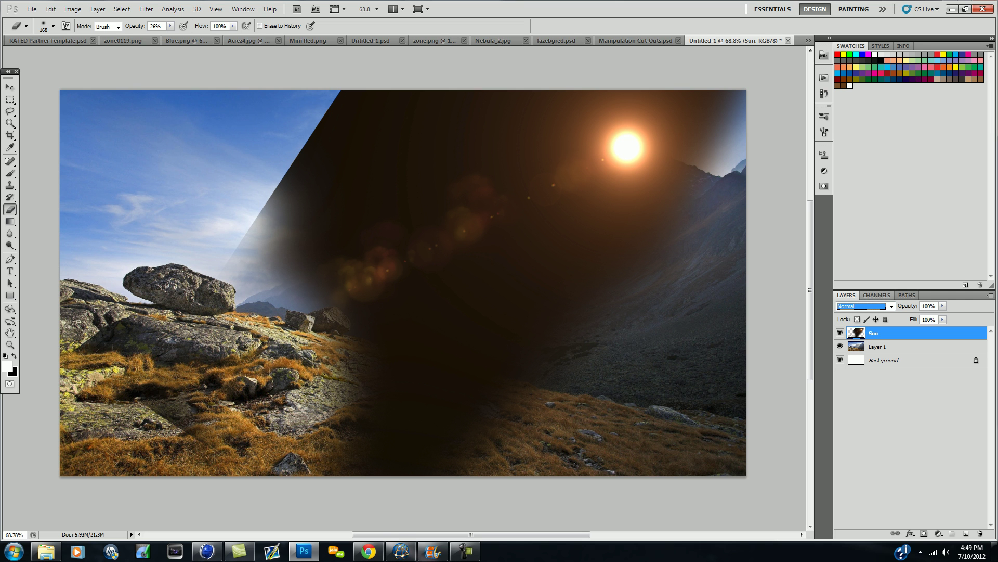
click(891, 306)
key(Up)
key(Up)
key(Up)
key(Up)
key(Up)
key(Up)
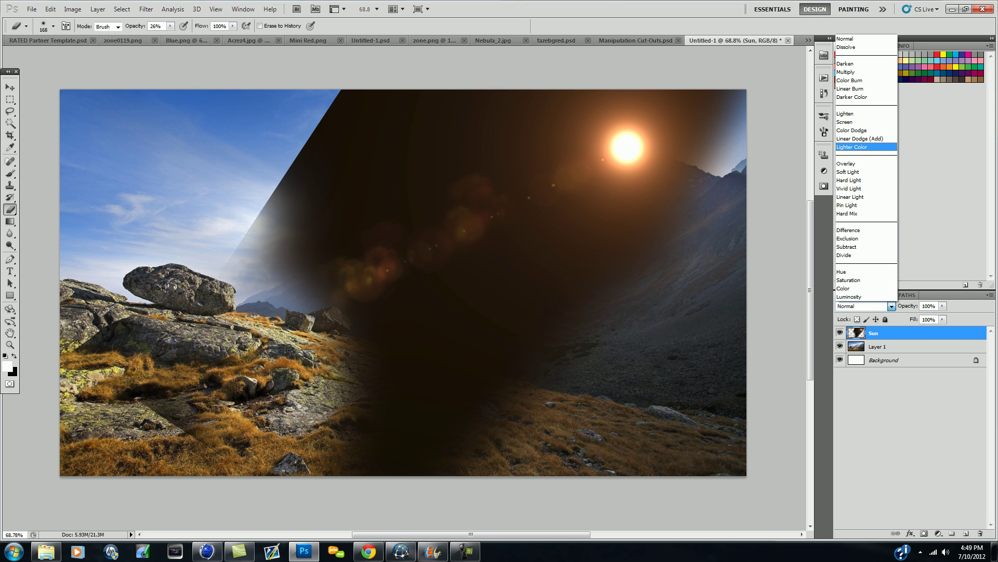
click(859, 138)
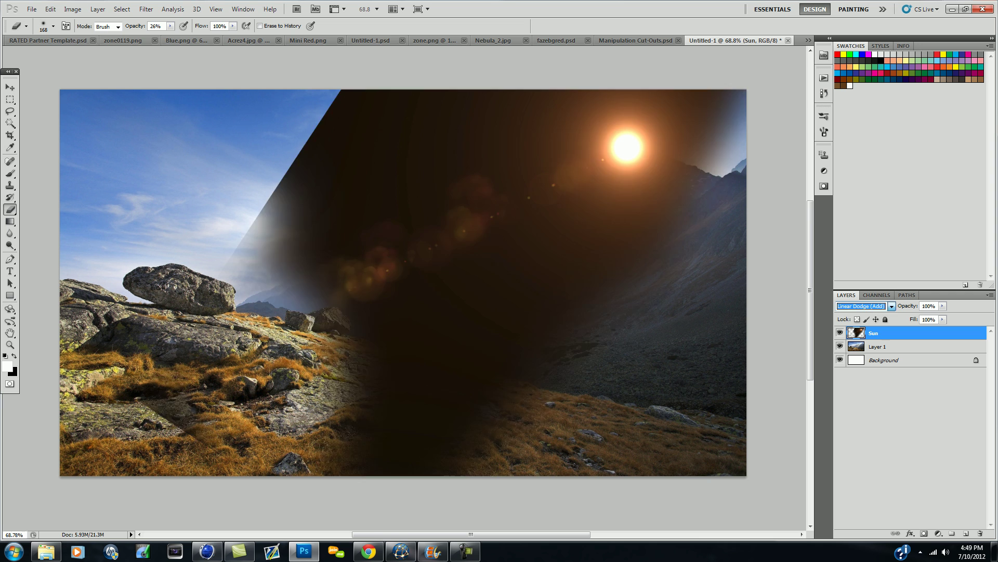
- Try the Screen blend mode on the Sun layer
click(892, 306)
key(Up)
key(Return)
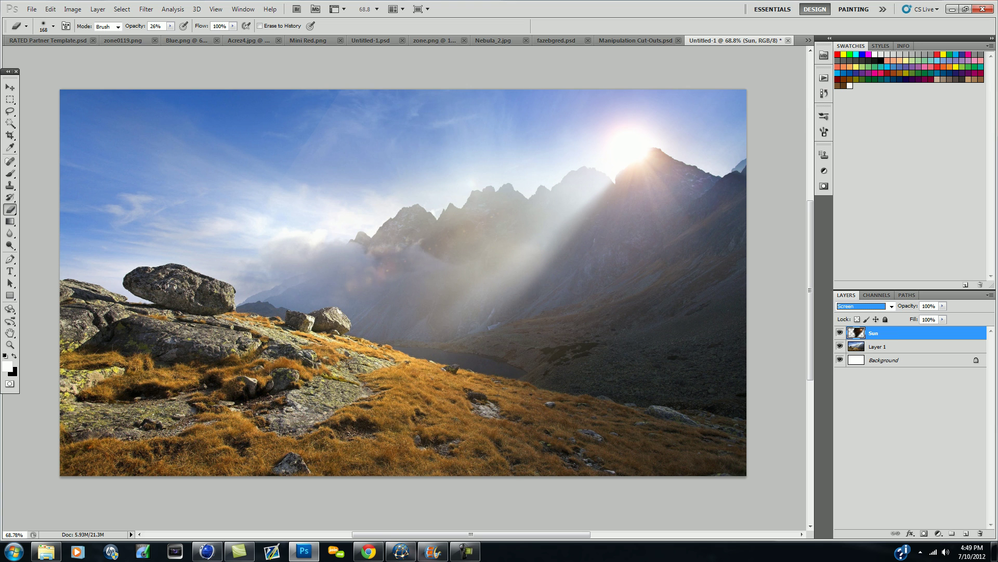
- Duplicate the Sun layer to try a stronger glow, and delete the duplicate
key(ctrl+j)
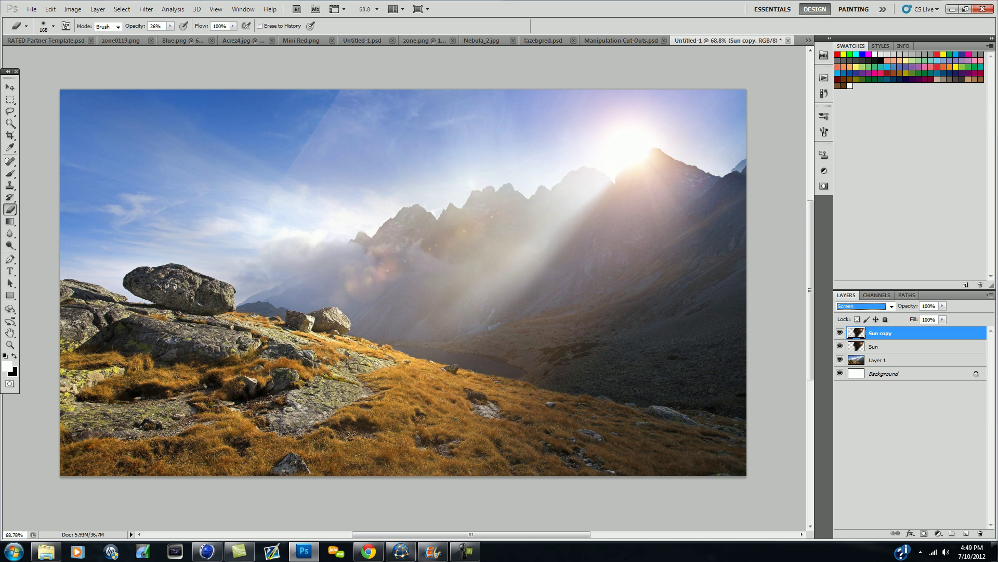
click(980, 533)
click(460, 205)
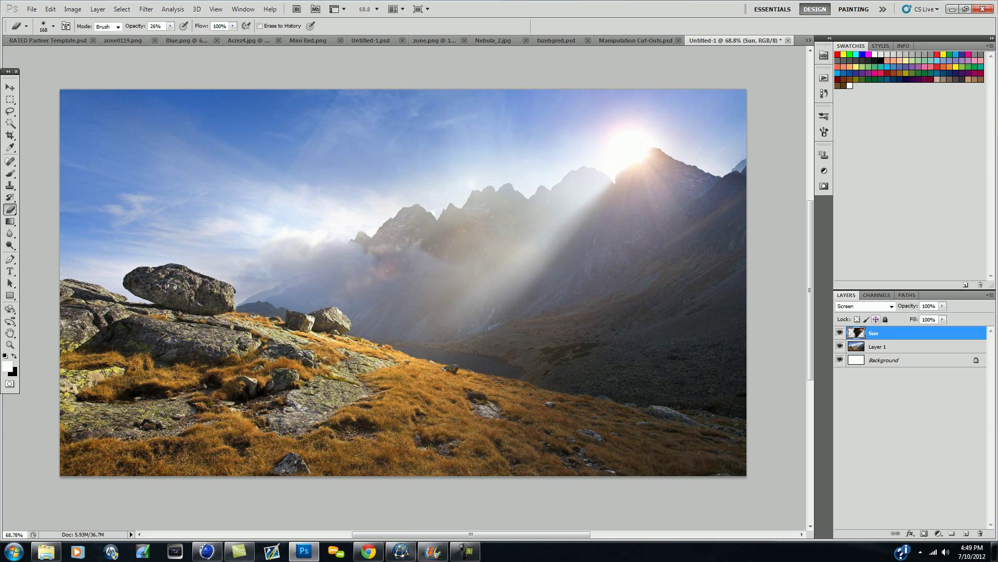
- Compare the Sun layer in Linear Dodge (Add) and in Normal blend mode over the mountains
click(891, 307)
click(864, 146)
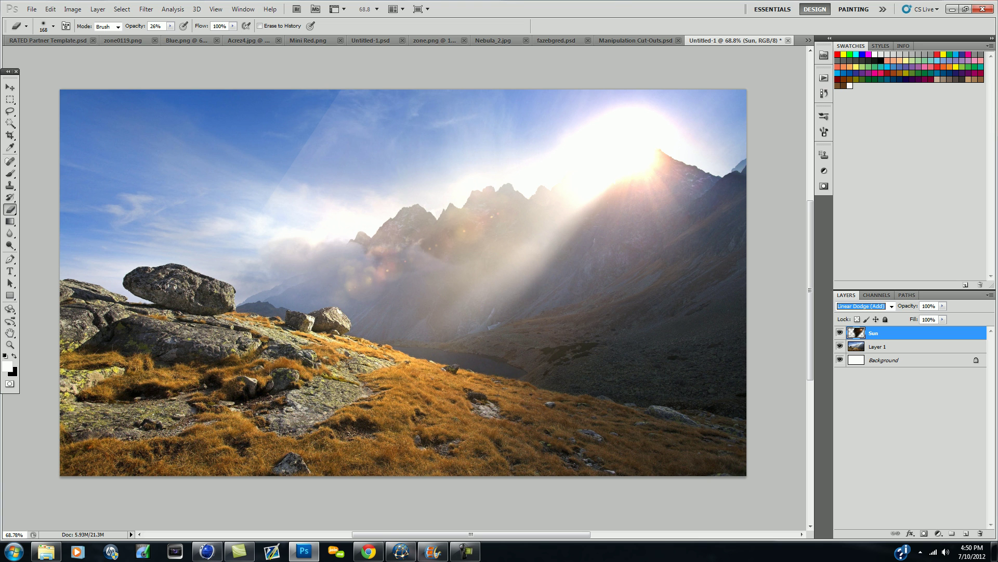
click(892, 306)
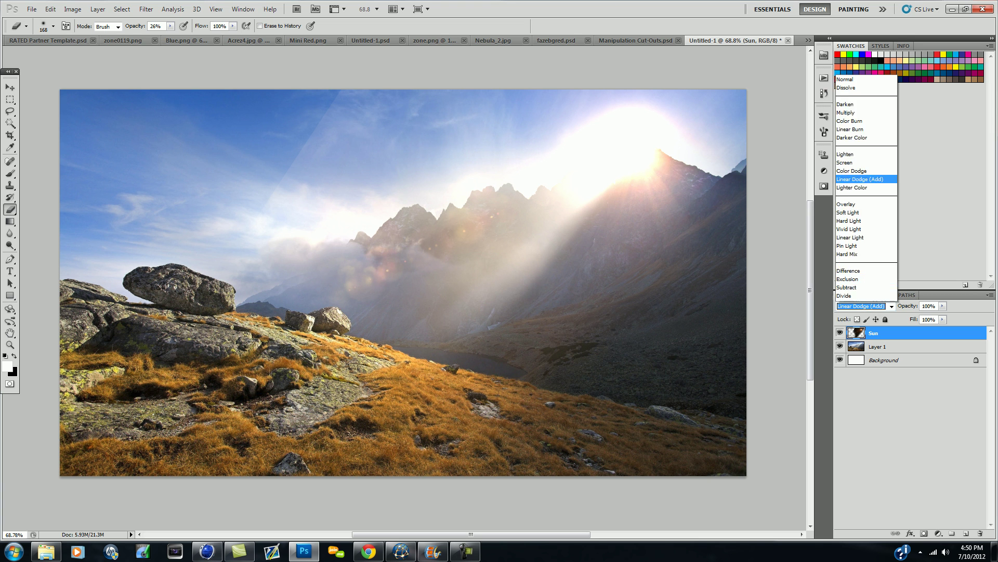
click(863, 39)
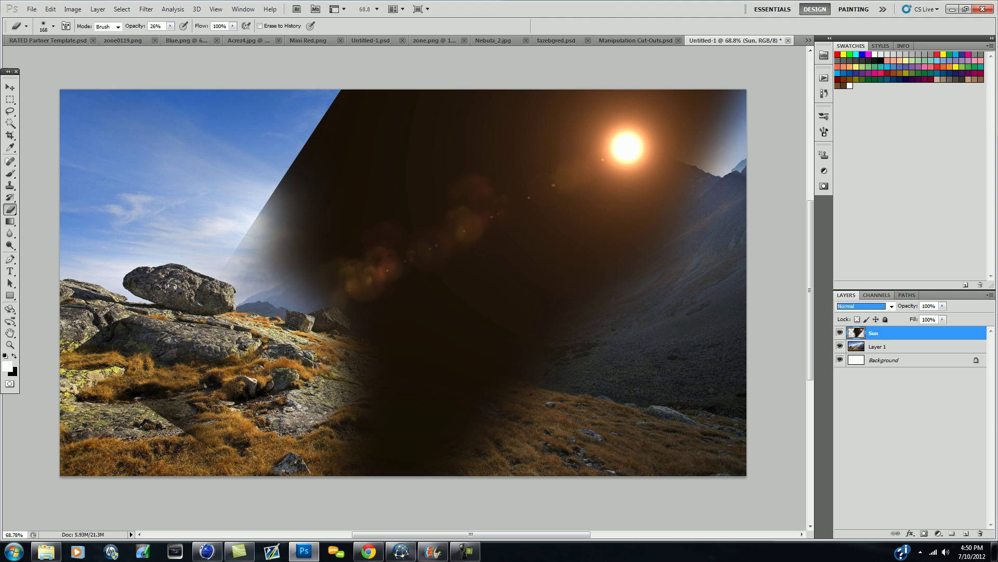
- View the sun in Manipulation Cut-Outs.psd, return to Untitled-1 and set its Sun layer's blend mode to Linear Dodge (Add)
click(636, 40)
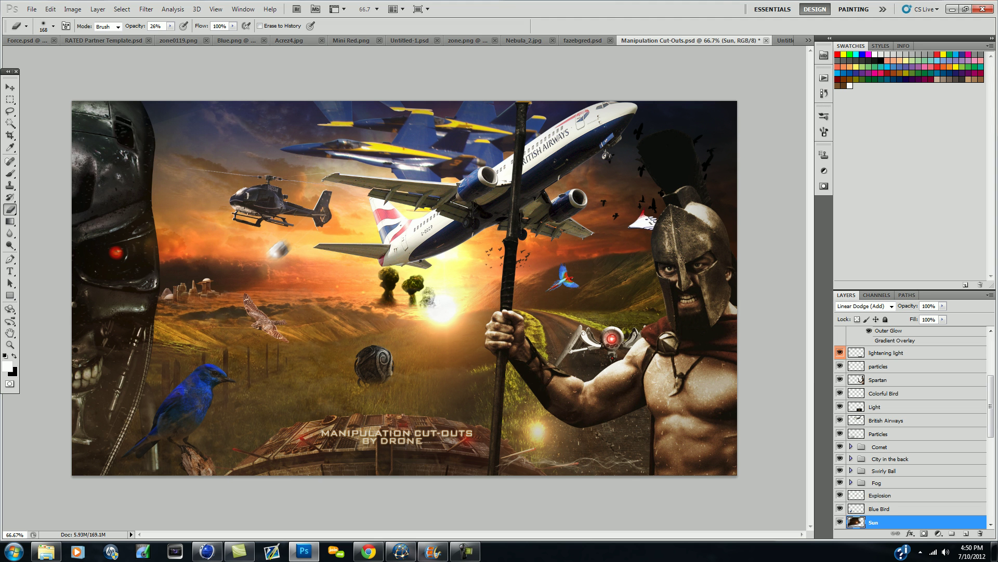
click(784, 40)
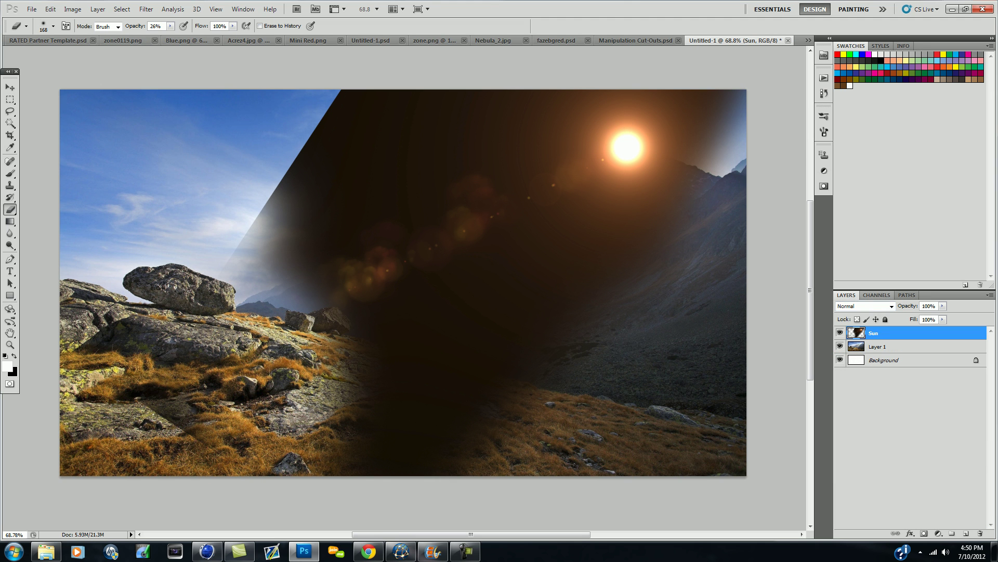
click(866, 305)
click(863, 146)
key(Return)
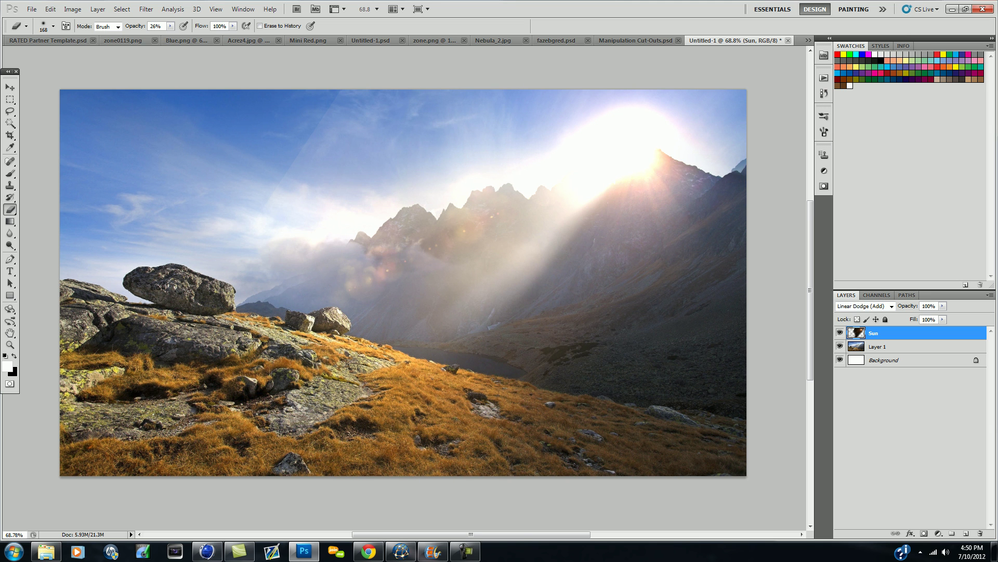
- Erase the Sun layer's hard diagonal edge in the sky at 100% eraser opacity, and switch to the Move tool
key(0)
drag(345, 99, 296, 166)
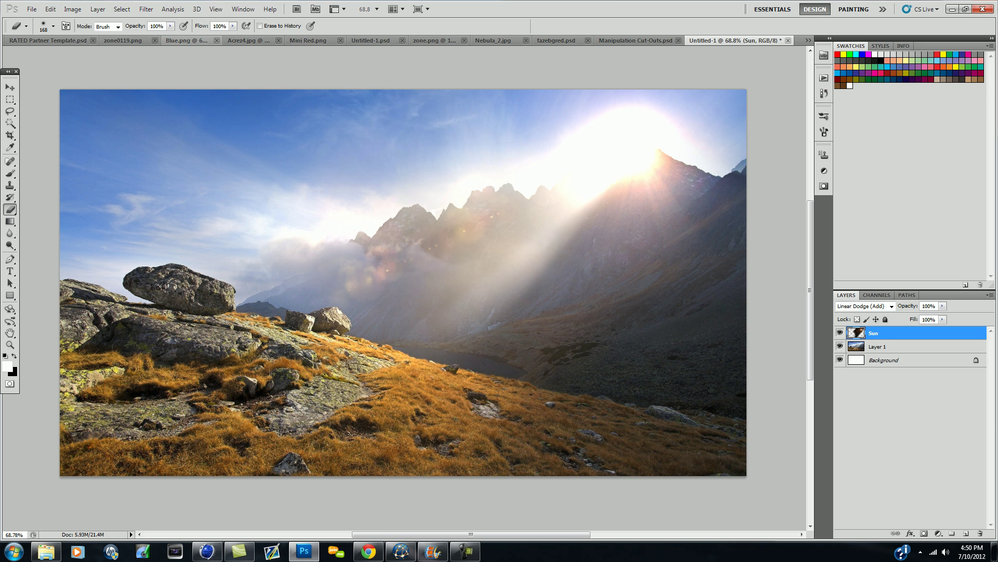
key(v)
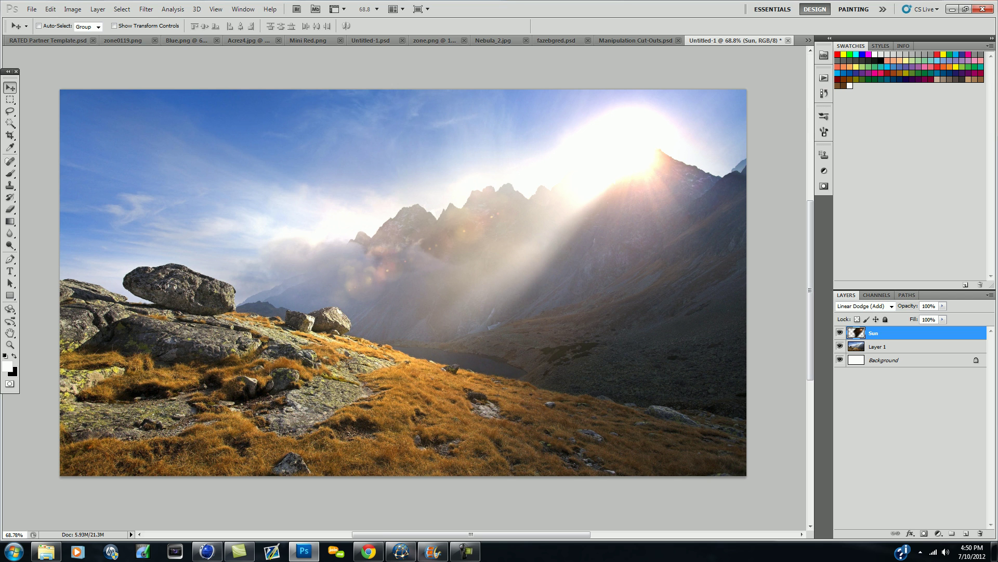
- Add a Solid Color fill layer in orange #ff9000 above the Sun layer
click(938, 533)
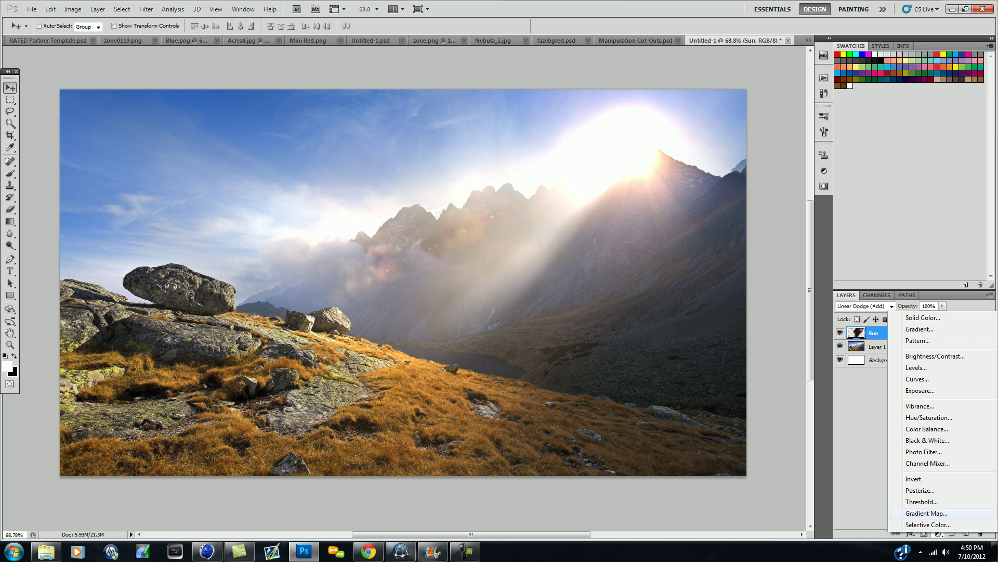
key(Escape)
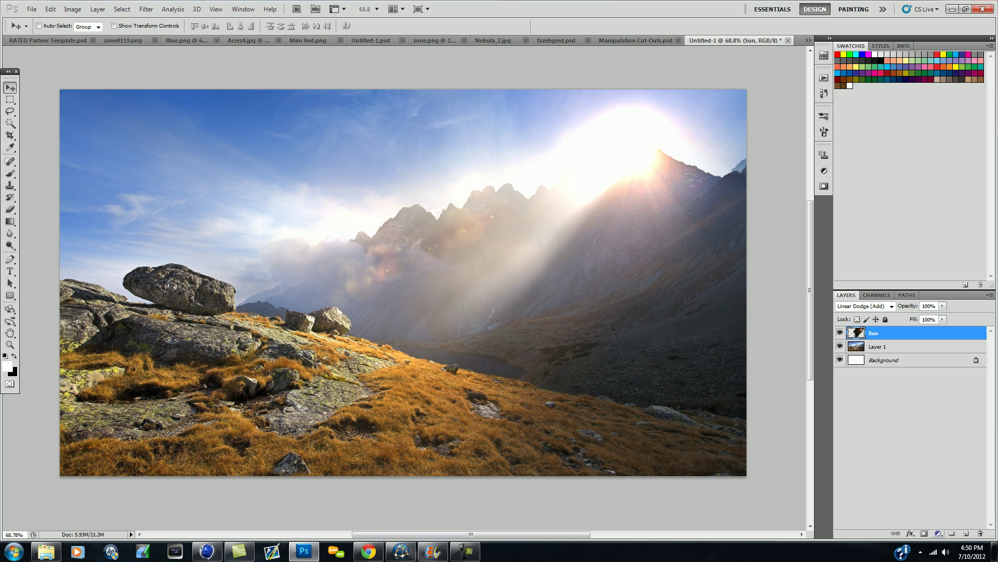
click(939, 533)
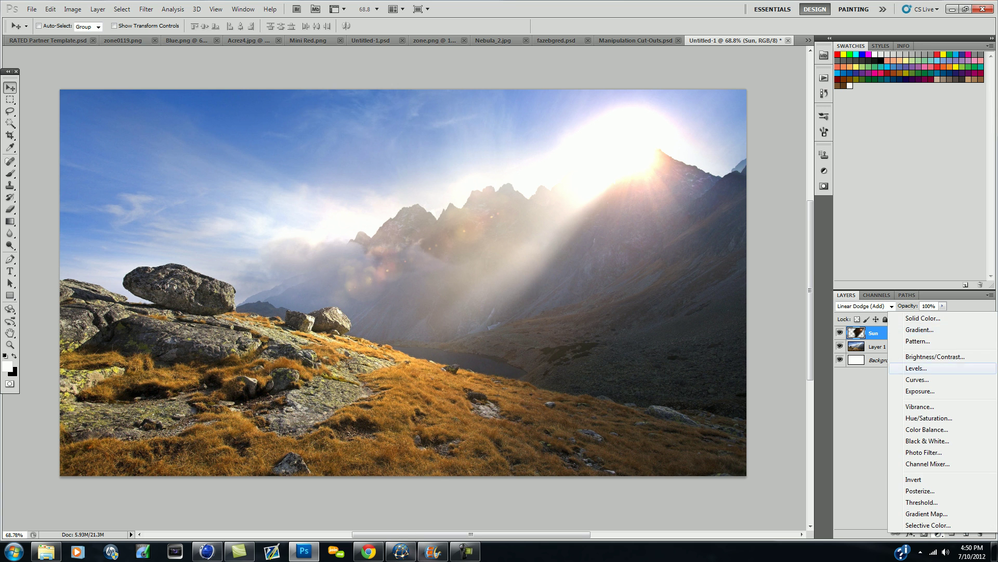
click(923, 317)
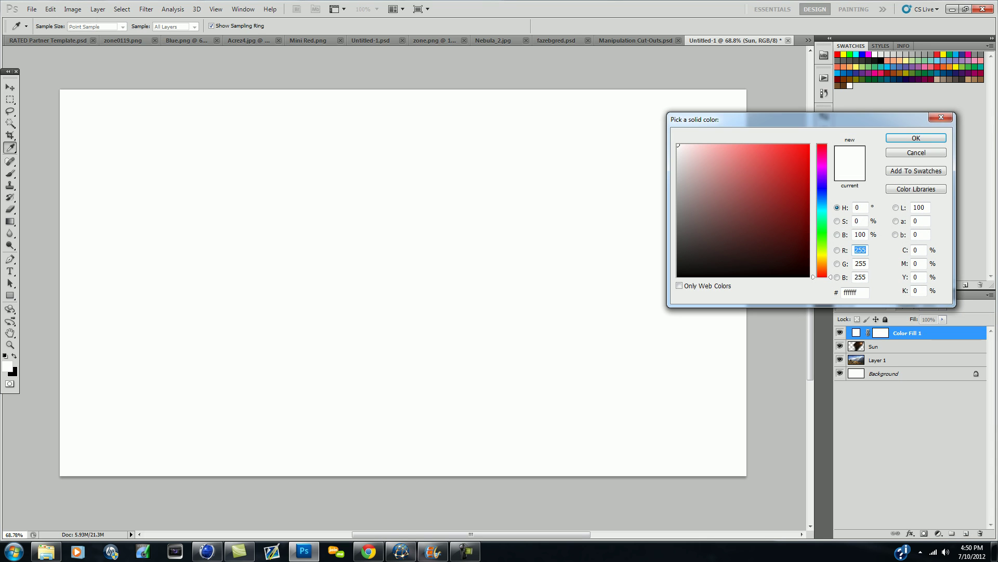
drag(822, 277, 821, 264)
click(808, 146)
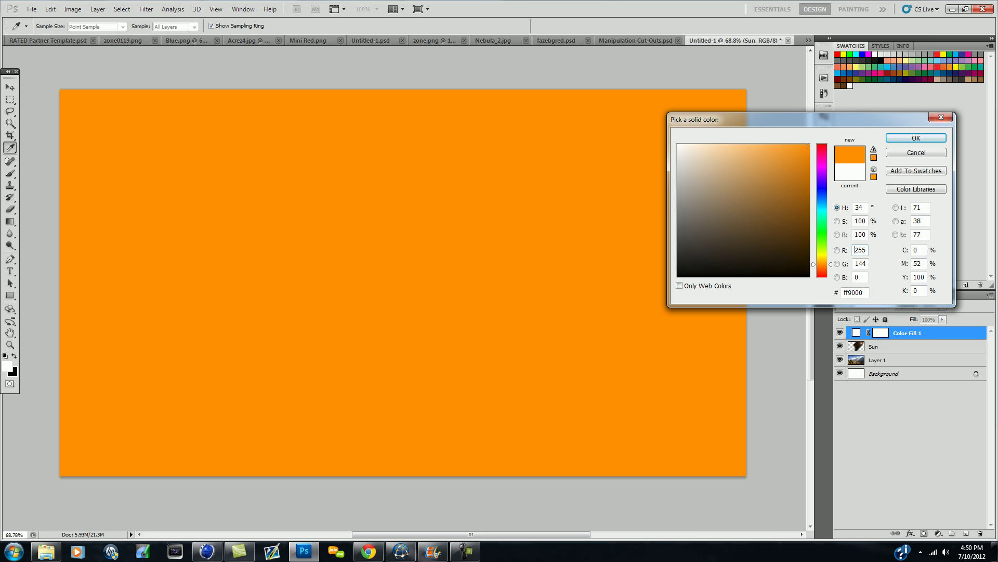
click(916, 138)
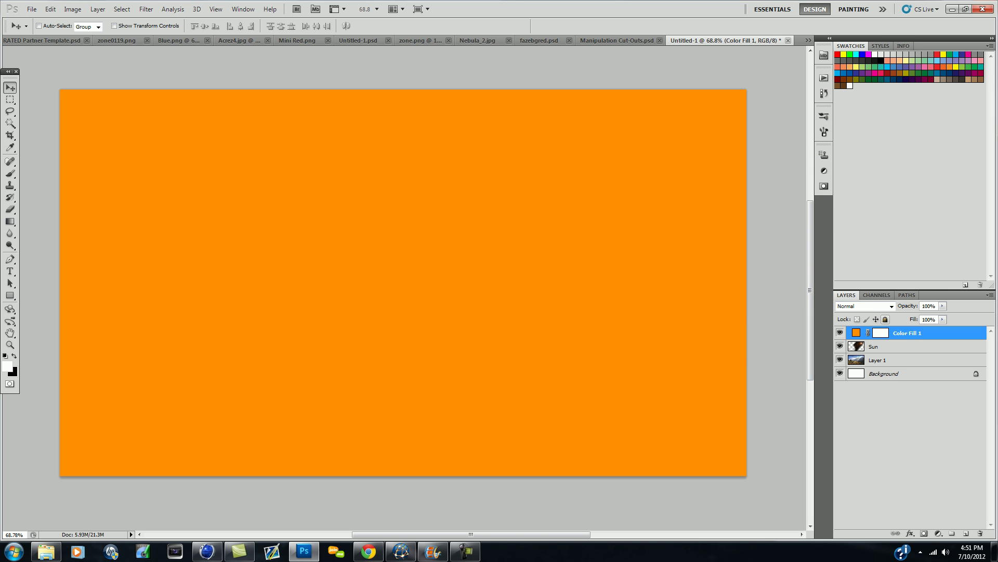
- Set the orange fill layer's blend mode to Soft Light and its opacity to 20%
click(892, 306)
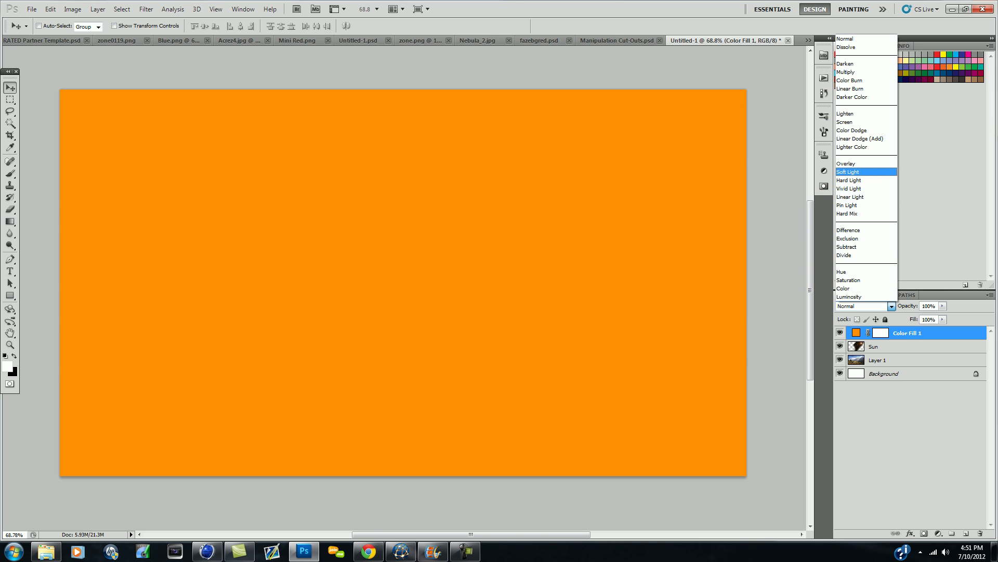
click(848, 171)
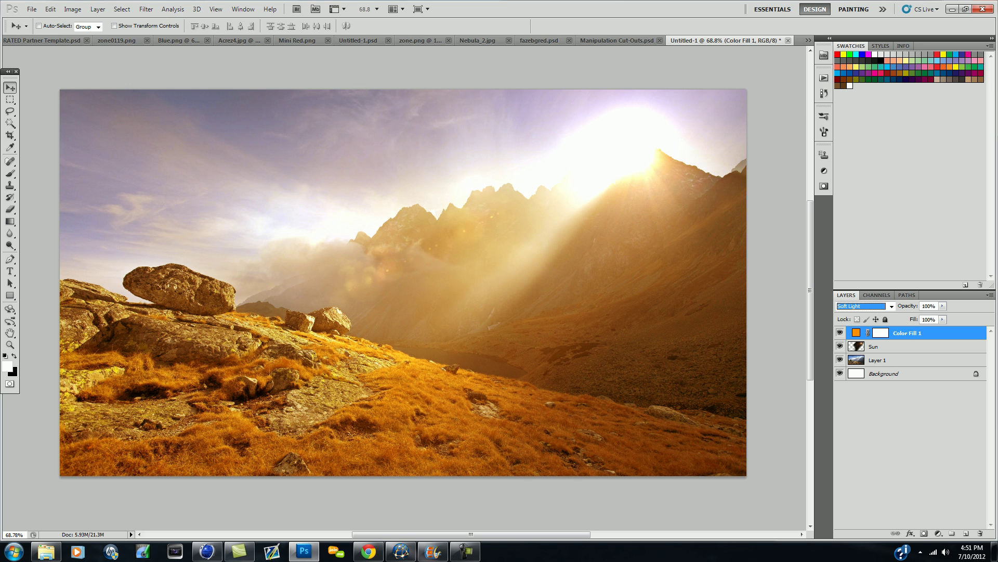
click(928, 305)
key(BackSpace)
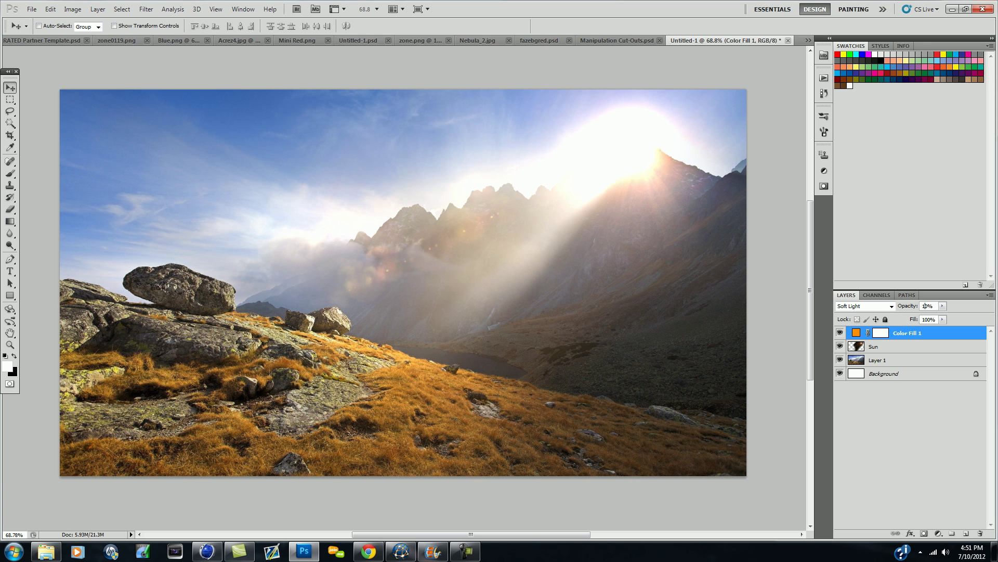
key(BackSpace)
text(21)
- Toggle the orange fill layer's visibility to compare the landscape with and without the tint, leaving the layer shown
click(840, 332)
click(840, 332)
click(839, 332)
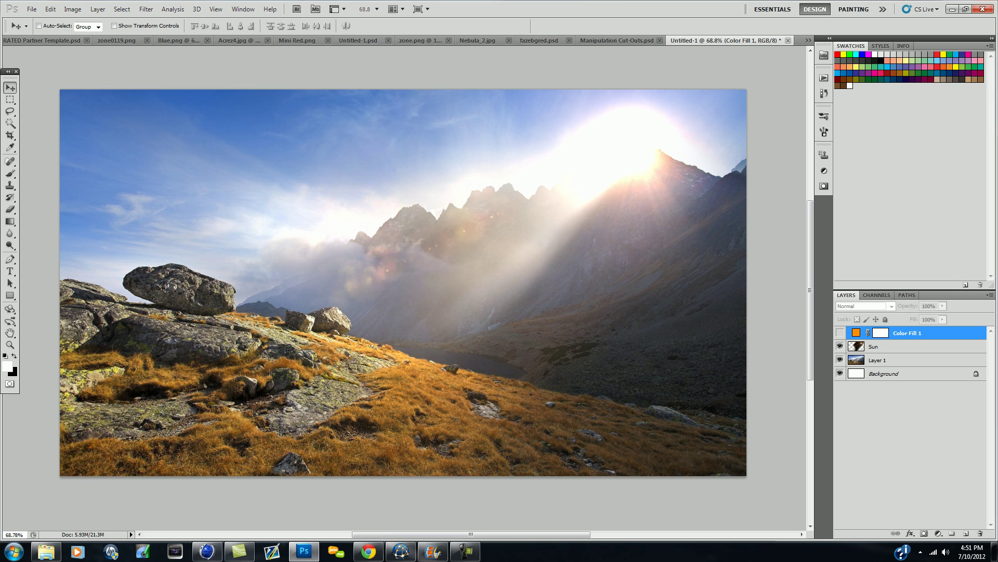
click(840, 333)
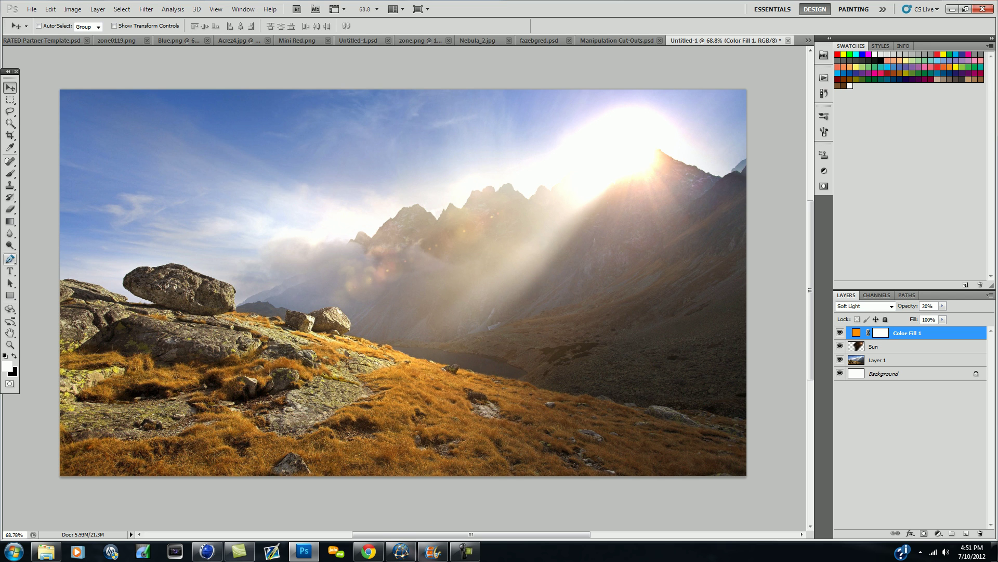
- Choose the Dodge Tool, select Layer 1, and toggle its visibility to check it, leaving the layer shown
click(9, 244)
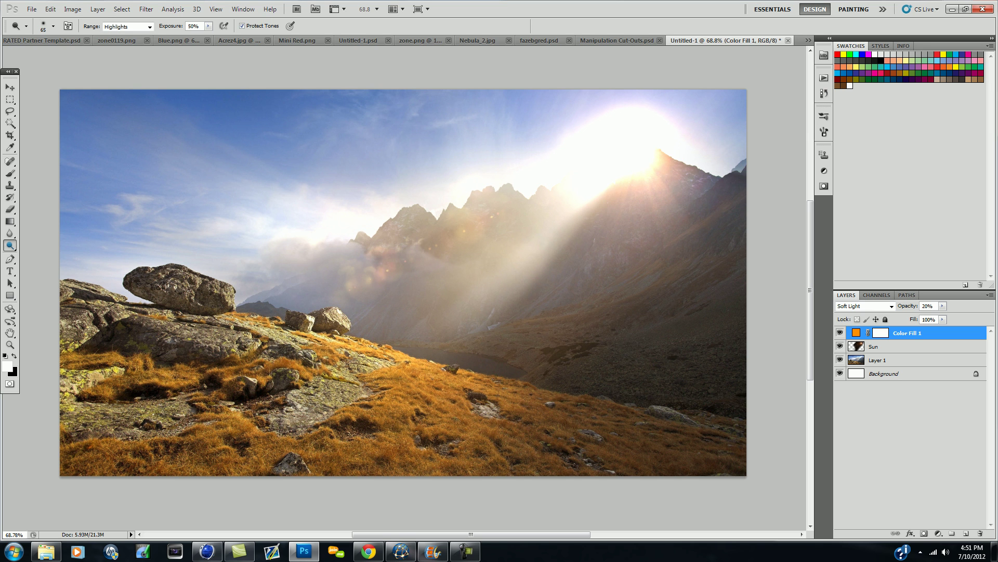
click(10, 245)
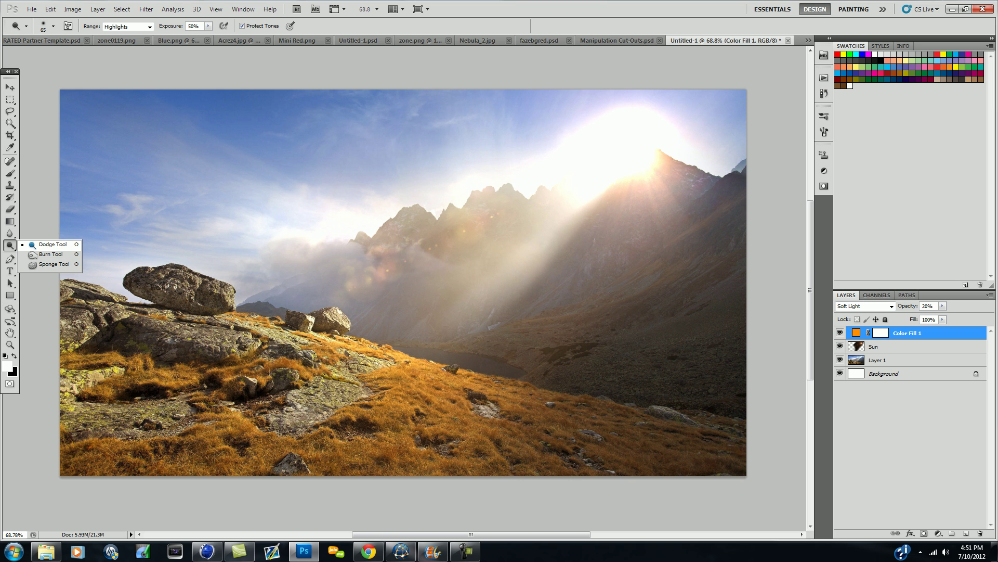
click(52, 244)
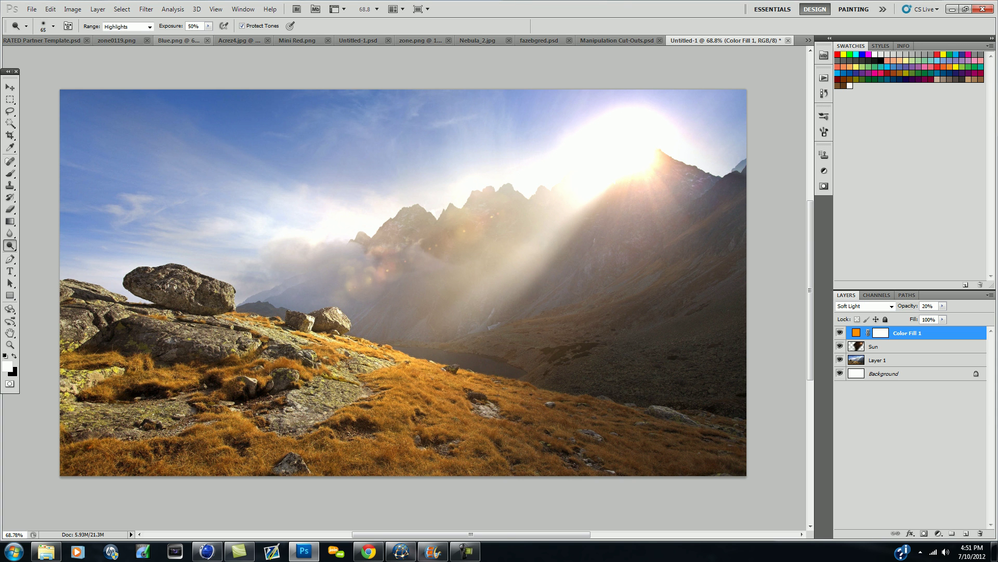
click(878, 359)
click(839, 359)
click(840, 359)
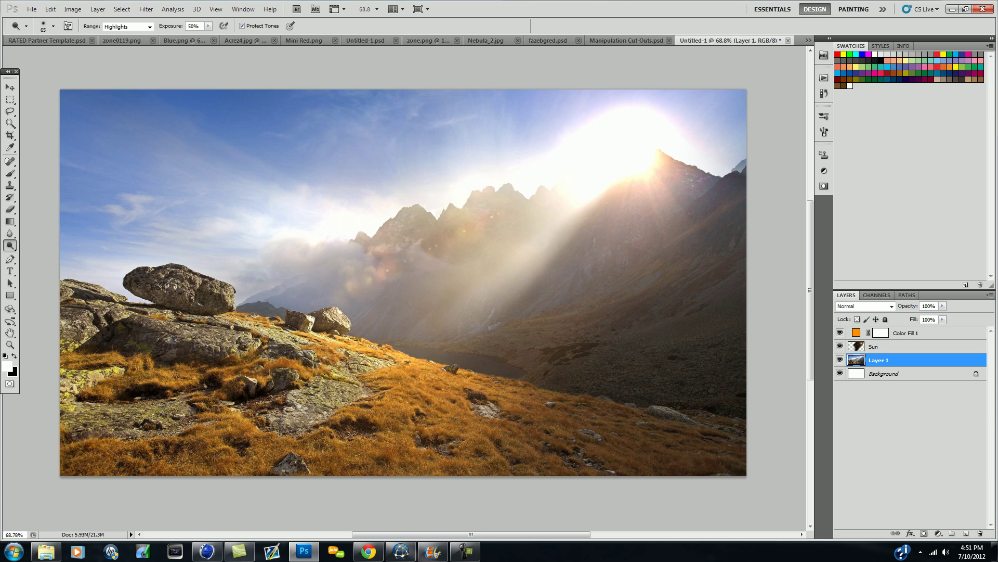
click(840, 359)
click(840, 359)
- Try dodging the dark mountain slope with the Shadows range and the grassy foreground with the Midtones range at 50% exposure
click(149, 26)
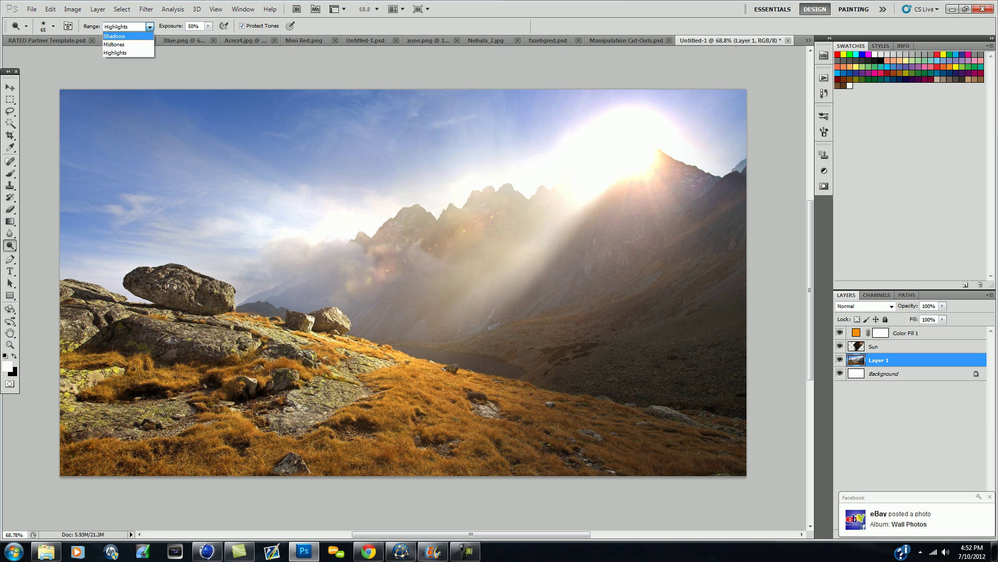
click(117, 36)
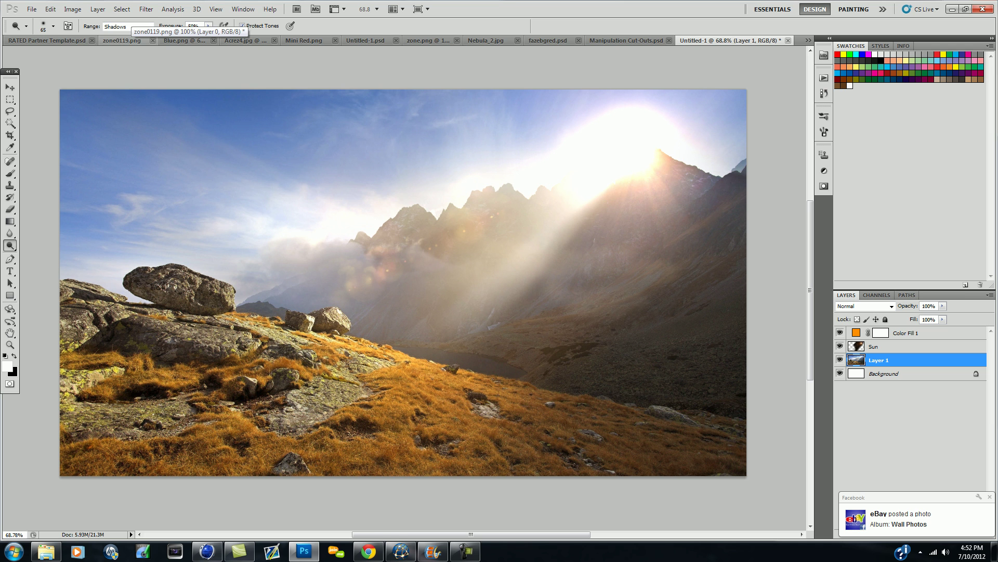
drag(552, 305, 661, 258)
click(149, 26)
click(117, 44)
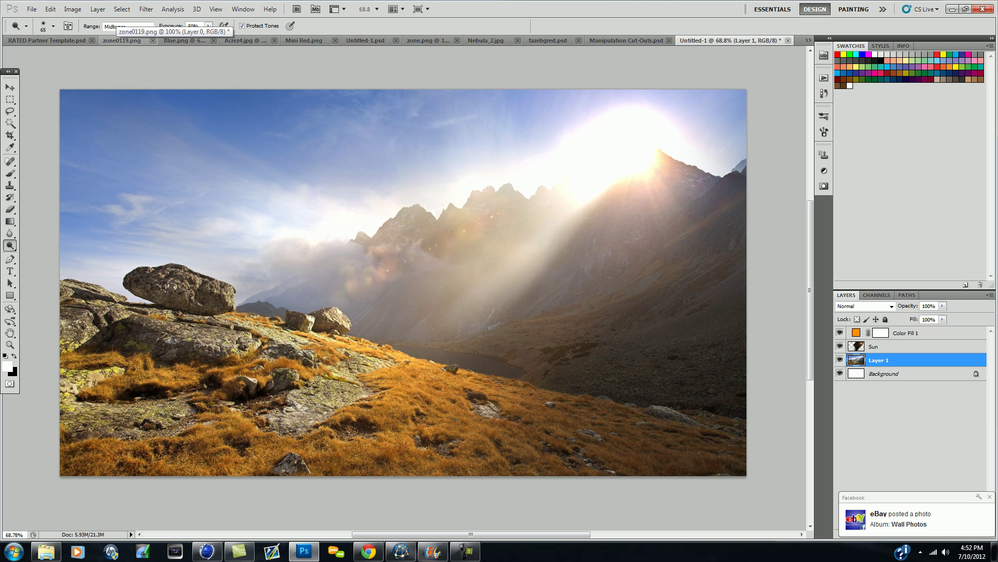
drag(75, 376, 424, 463)
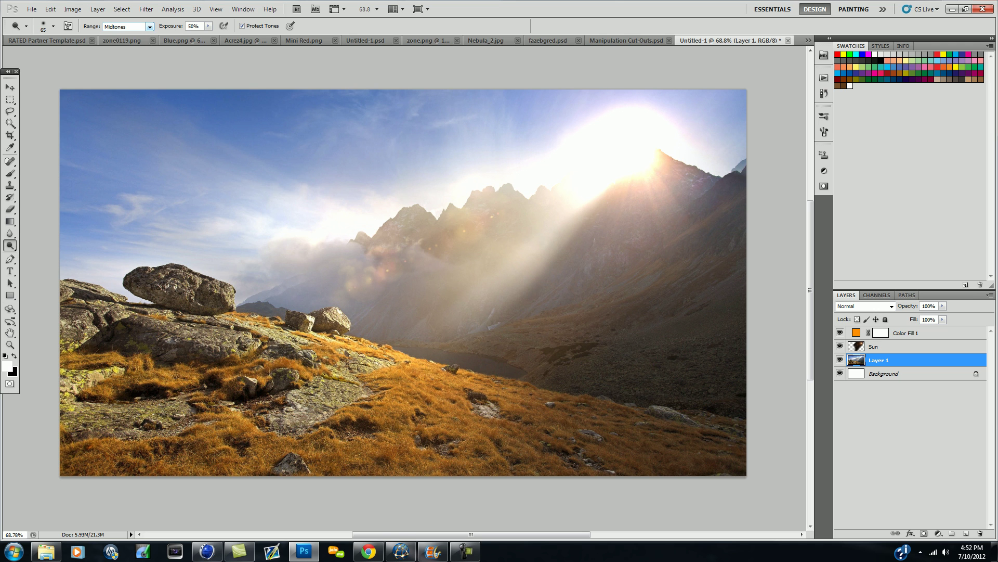
- Try dodging the mist and foreground grass with the Highlights range at 50% exposure, and undo the dodge strokes
click(127, 26)
click(117, 54)
mouse_move(297, 291)
mouse_down()
mouse_move(312, 357)
mouse_move(416, 369)
mouse_move(271, 411)
mouse_move(406, 447)
mouse_move(187, 457)
mouse_up()
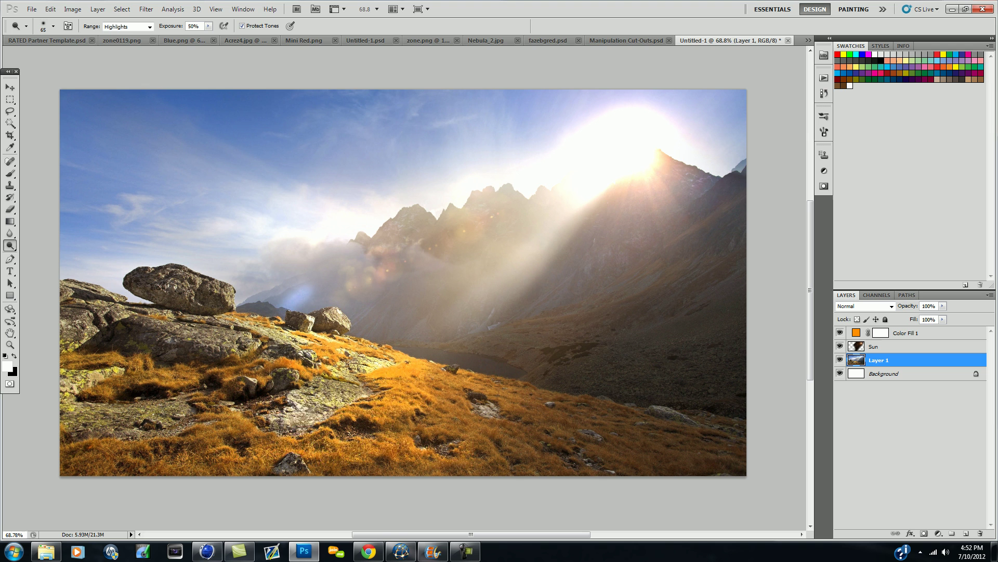
key(ctrl+z)
key(ctrl+alt+z)
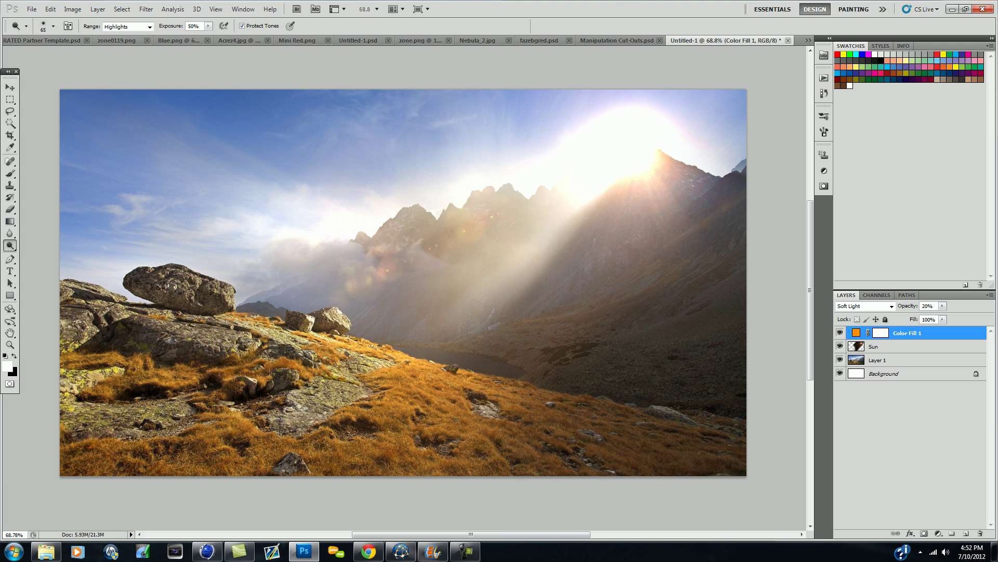
- Try dodging the highlights of the foreground rock and grass on Layer 1 at 100% exposure, and undo the stroke
click(916, 360)
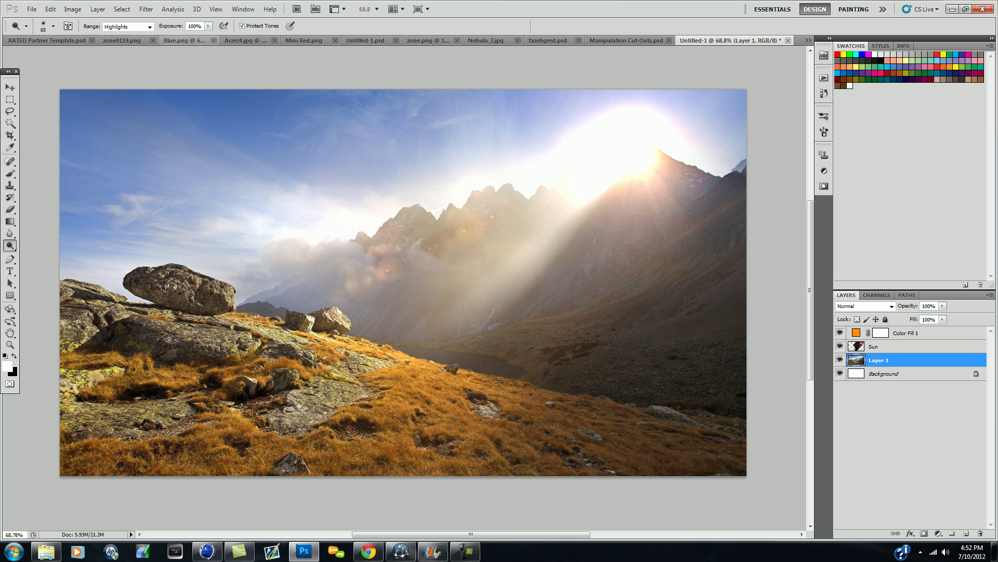
mouse_move(288, 394)
mouse_down()
mouse_move(385, 387)
mouse_move(315, 434)
mouse_move(409, 427)
mouse_up()
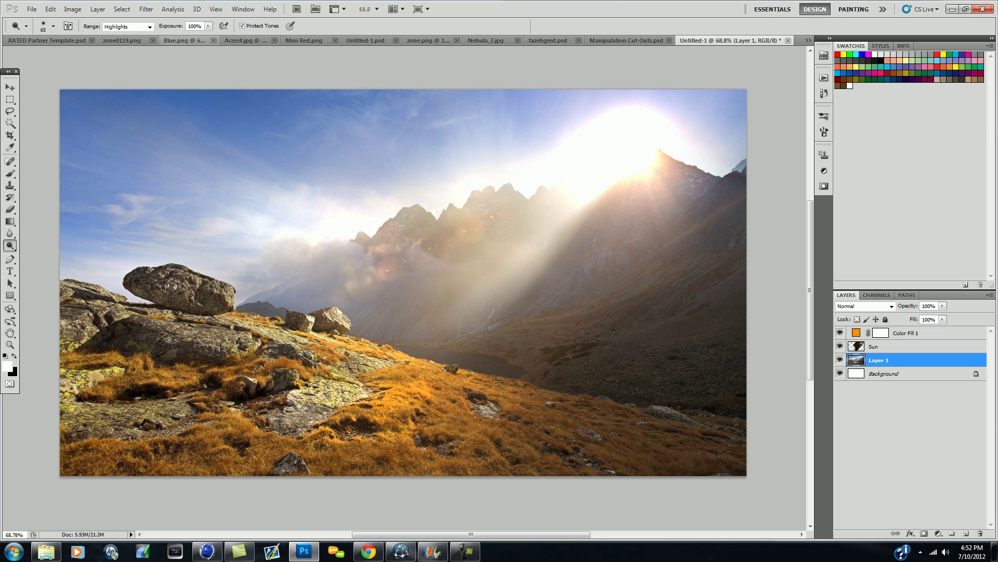
key(ctrl+z)
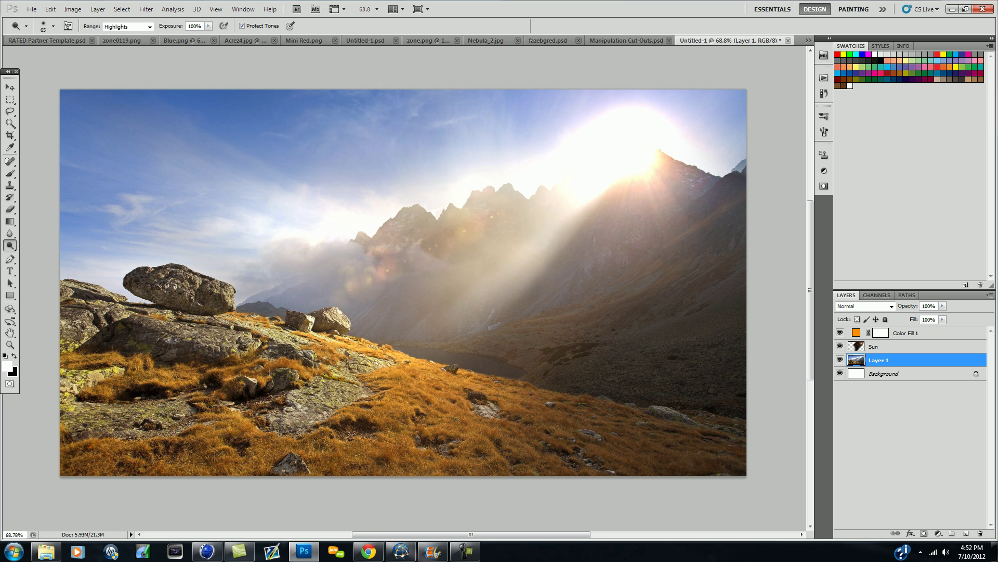
- Set the dodge exposure to 50%, try brightening the highlights of the foreground rocks, and undo the stroke
key(BackSpace)
key(BackSpace)
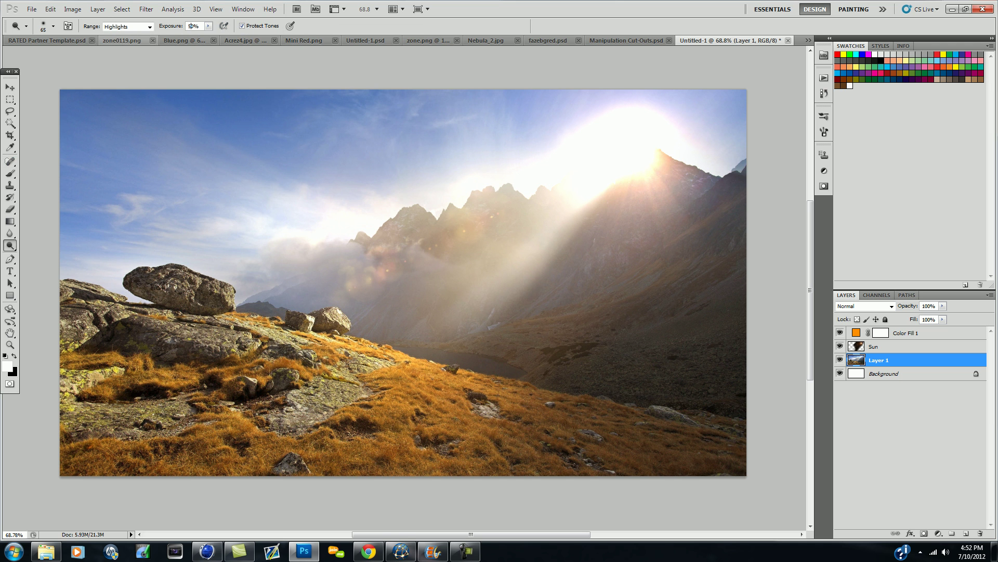
right_click(10, 245)
click(10, 245)
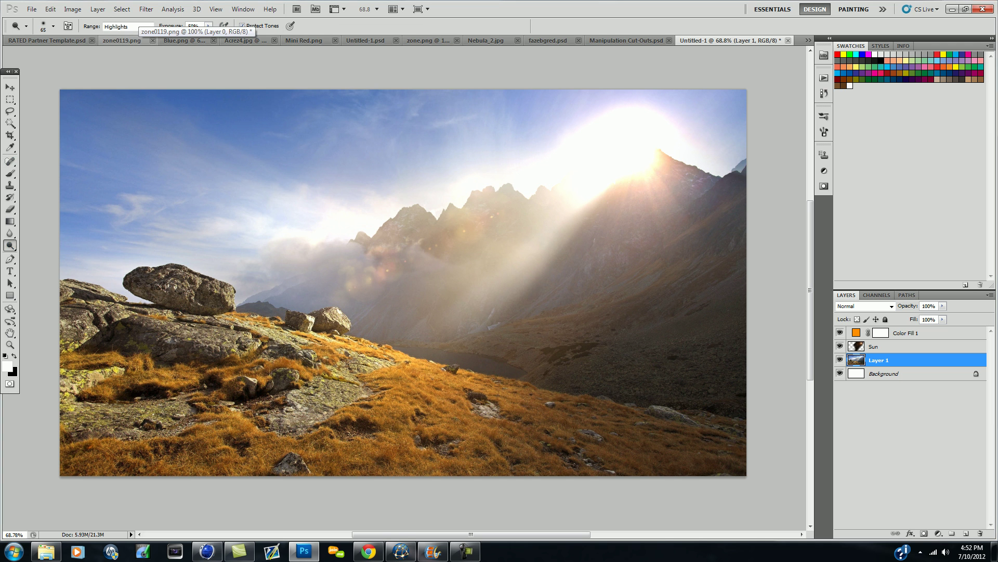
mouse_move(73, 371)
mouse_down()
mouse_move(229, 336)
mouse_move(452, 429)
mouse_move(120, 449)
mouse_move(239, 368)
mouse_up()
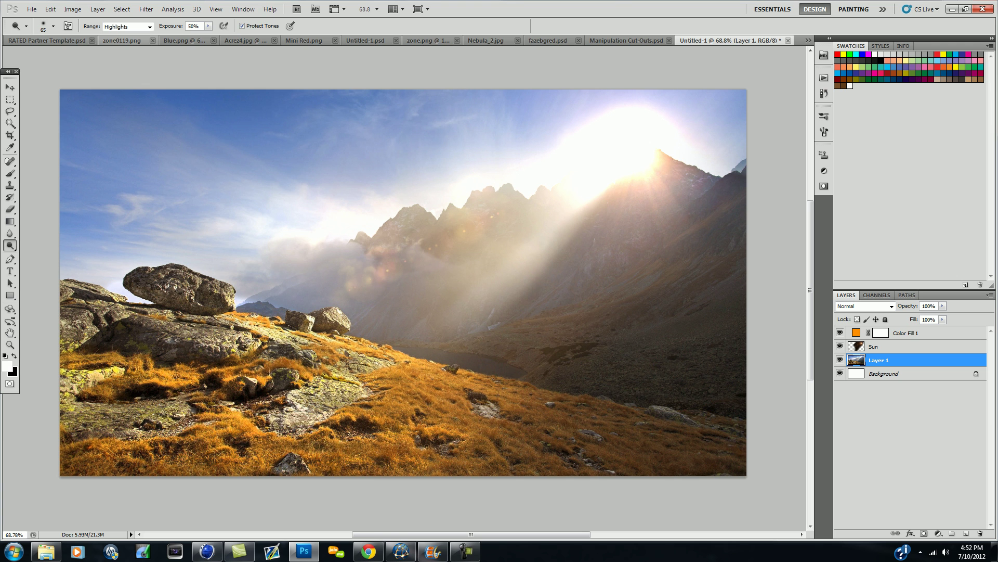
key(ctrl+z)
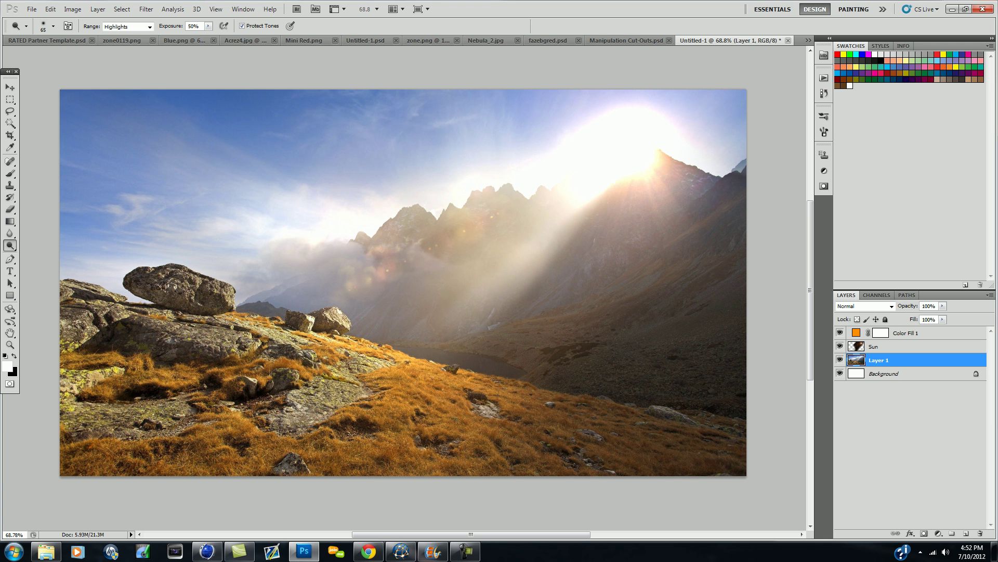
- Darken the grass along the lower slope of Layer 1 with the Burn Tool, using Midtones at 50% exposure
click(10, 245)
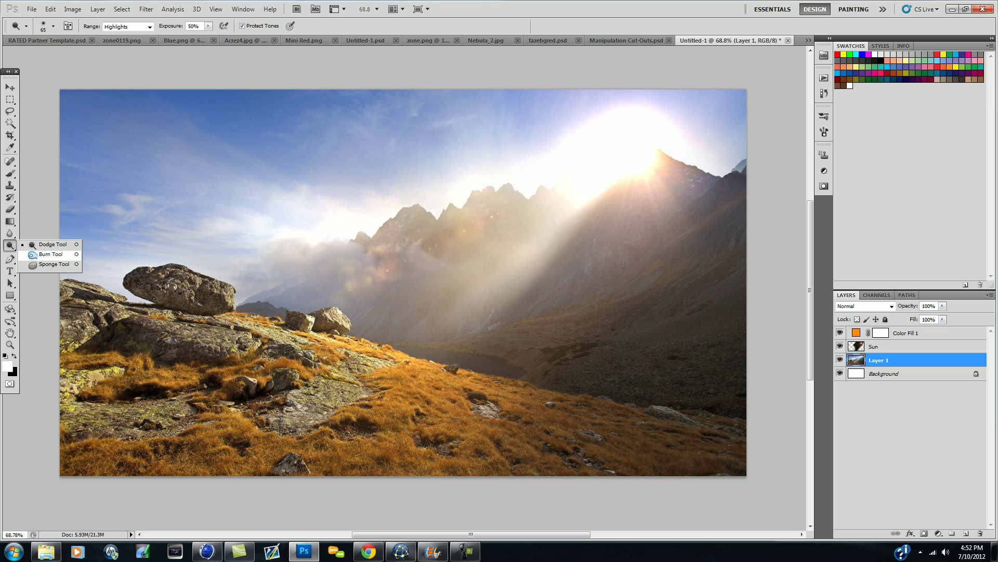
click(50, 254)
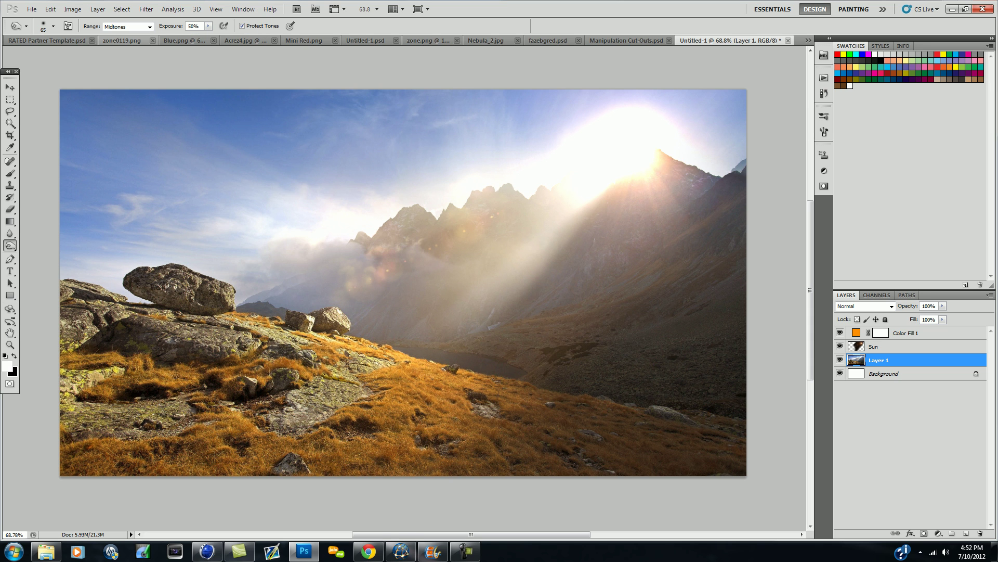
drag(489, 428, 512, 398)
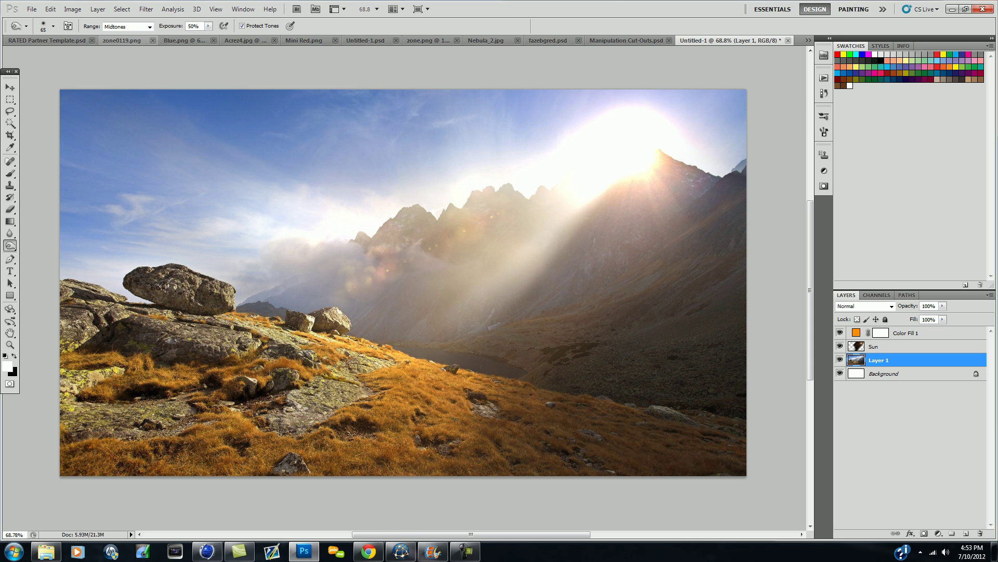
mouse_move(451, 466)
mouse_down()
mouse_move(474, 395)
mouse_move(367, 467)
mouse_up()
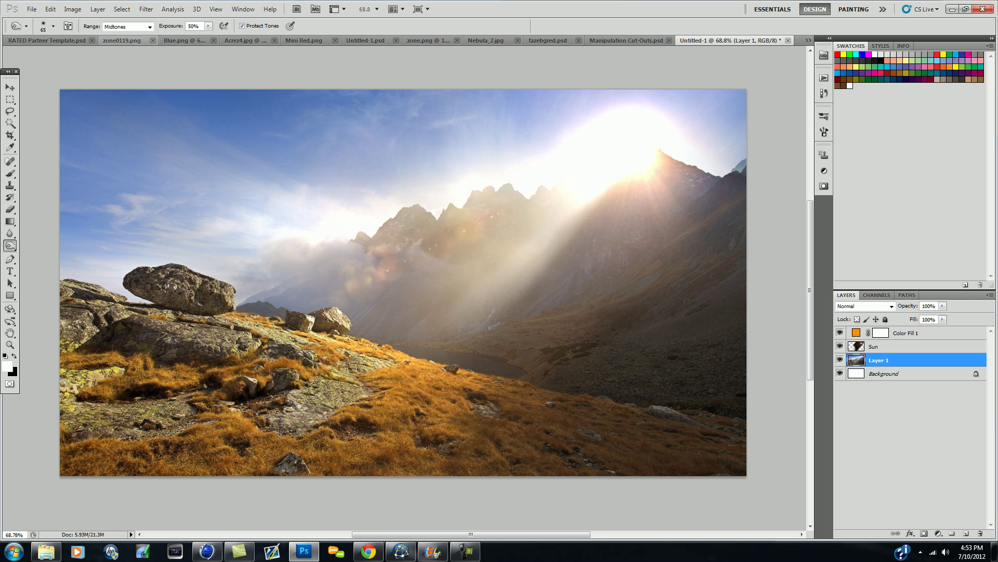
- Try burning the midtones of the shaded mountainside and the sunlit mist, and undo these strokes
mouse_move(587, 313)
mouse_down()
mouse_move(647, 202)
mouse_move(686, 237)
mouse_move(679, 179)
mouse_move(656, 168)
mouse_move(735, 202)
mouse_move(647, 271)
mouse_move(676, 296)
mouse_up()
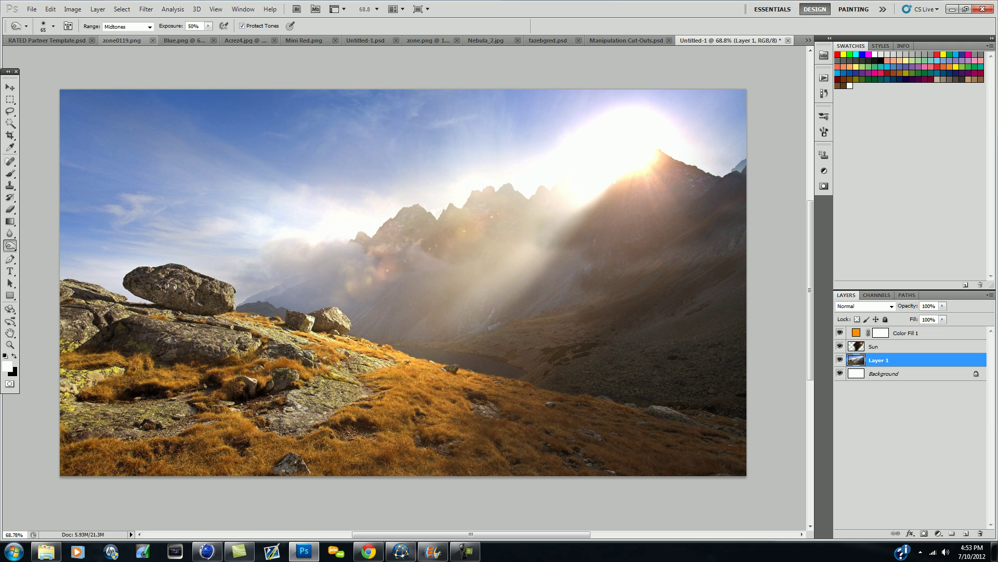
mouse_move(671, 255)
mouse_down()
mouse_move(566, 260)
mouse_move(411, 305)
mouse_move(432, 275)
mouse_up()
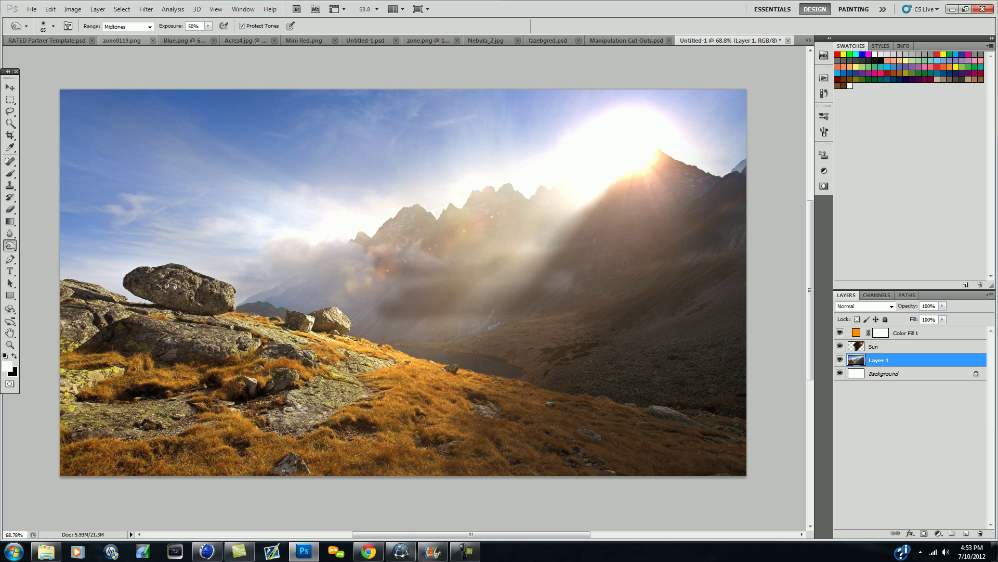
key(ctrl+z)
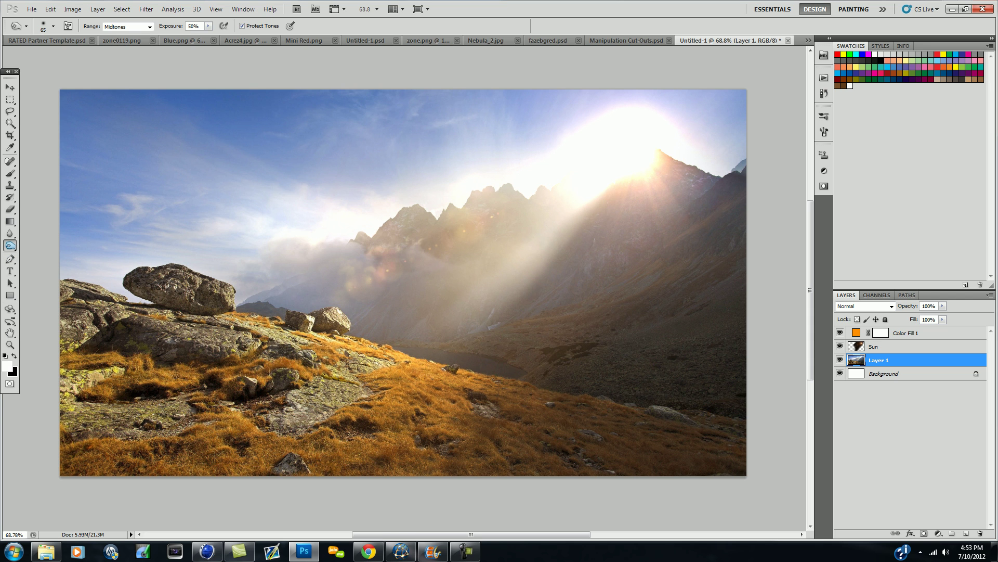
- Set the burn range to Highlights, try darkening the sunlit mist and the foreground, and undo the strokes
right_click(10, 246)
key(Escape)
click(128, 27)
click(117, 52)
mouse_move(471, 283)
mouse_down()
mouse_move(504, 285)
mouse_move(400, 284)
mouse_move(458, 312)
mouse_move(348, 336)
mouse_move(454, 331)
mouse_up()
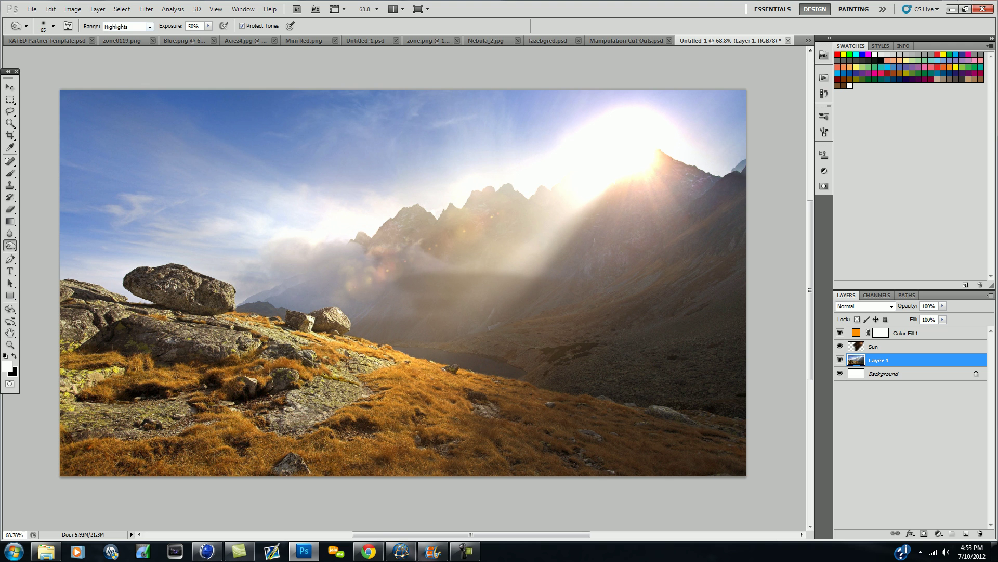
mouse_move(442, 420)
mouse_down()
mouse_move(341, 441)
mouse_move(396, 390)
mouse_move(182, 338)
mouse_move(156, 317)
mouse_up()
key(ctrl+z)
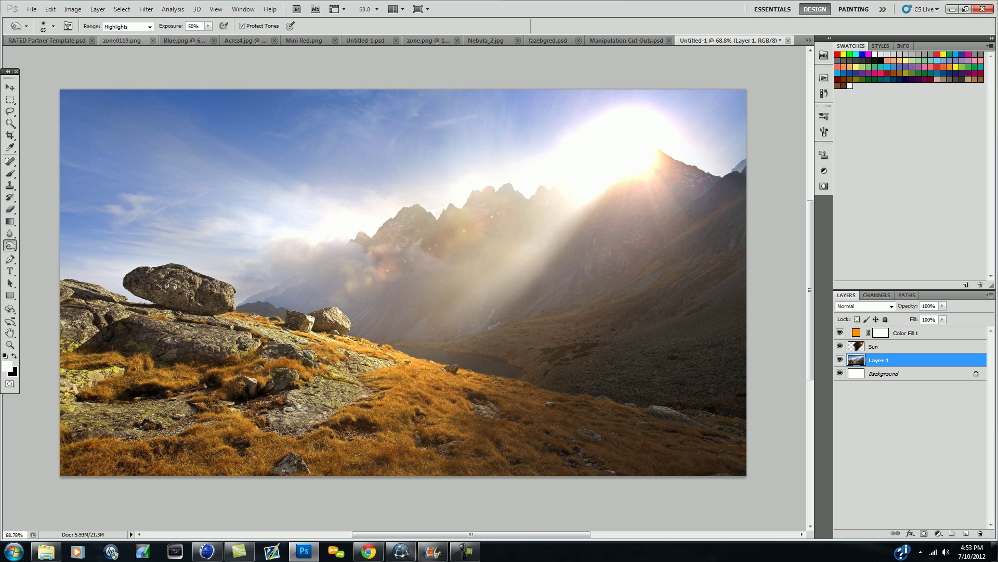
- Try burning the highlights of the foreground rocks and grass beneath the boulder, and undo the stroke
click(149, 26)
click(115, 53)
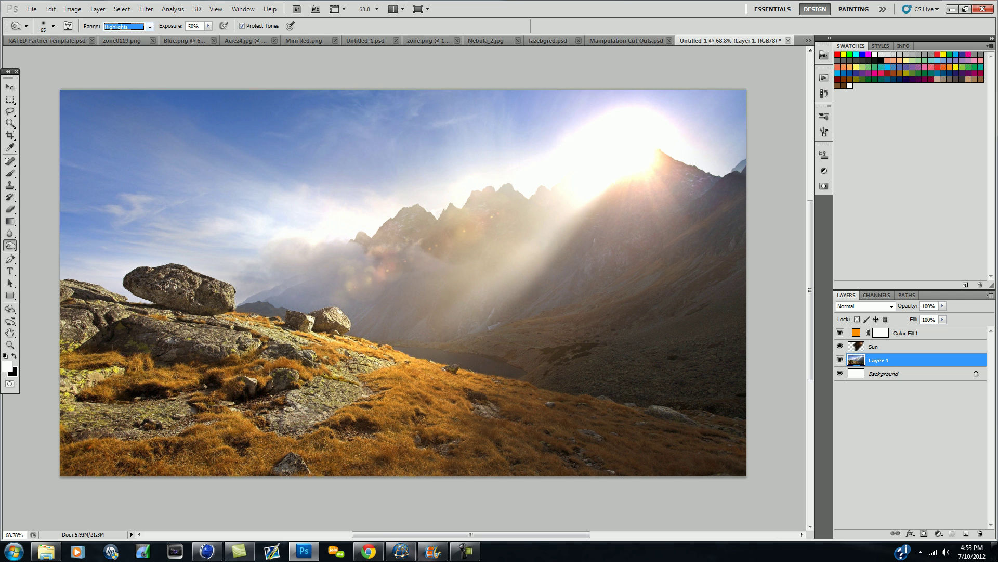
mouse_move(243, 348)
mouse_down()
mouse_move(410, 380)
mouse_move(224, 415)
mouse_move(325, 448)
mouse_move(312, 333)
mouse_move(452, 375)
mouse_move(218, 317)
mouse_move(162, 422)
mouse_move(66, 425)
mouse_up()
key(ctrl+z)
- Burn the misty valley below the peaks with the Shadows range at 50% exposure, undoing the heavy strokes over the mountainside
click(127, 26)
click(122, 35)
mouse_move(403, 299)
mouse_down()
mouse_move(426, 301)
mouse_move(468, 341)
mouse_move(624, 358)
mouse_move(582, 387)
mouse_move(520, 359)
mouse_move(624, 337)
mouse_move(671, 312)
mouse_move(639, 336)
mouse_move(692, 280)
mouse_move(561, 241)
mouse_up()
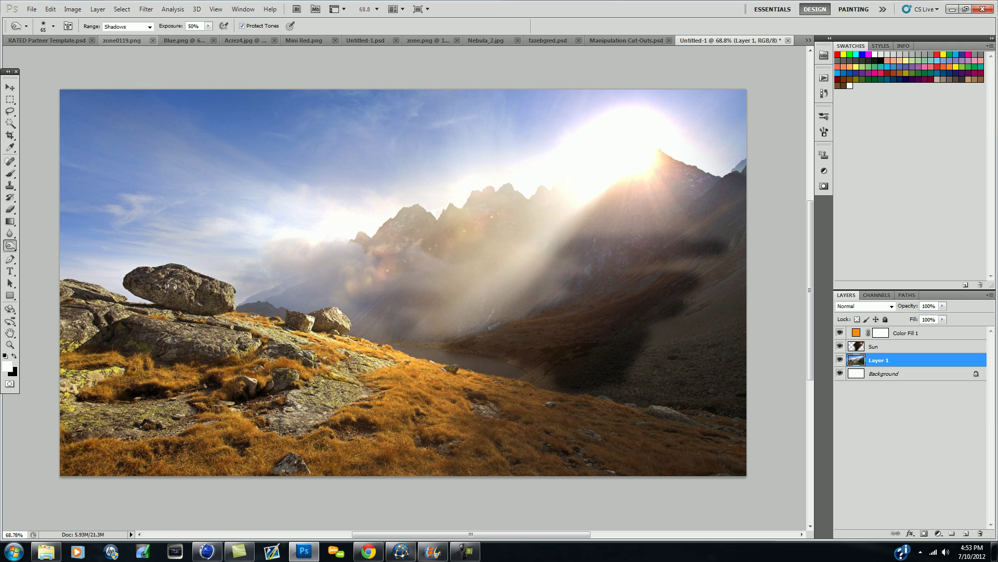
key(ctrl+z)
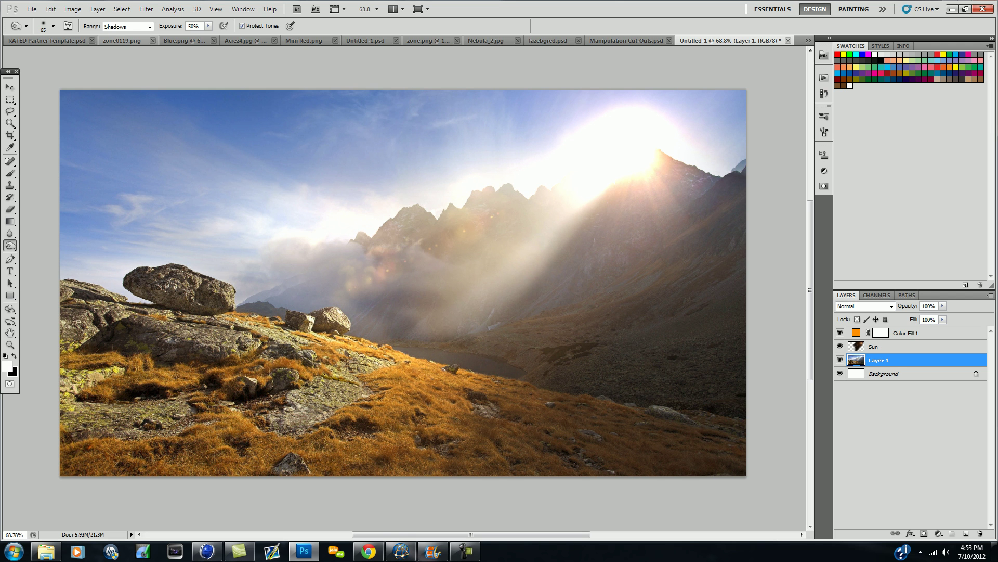
mouse_move(598, 319)
mouse_down()
mouse_move(614, 302)
mouse_move(622, 206)
mouse_up()
key(ctrl+z)
- Try burning the mountainside beneath the sun with the Highlights range, and undo the stroke
click(149, 26)
click(117, 49)
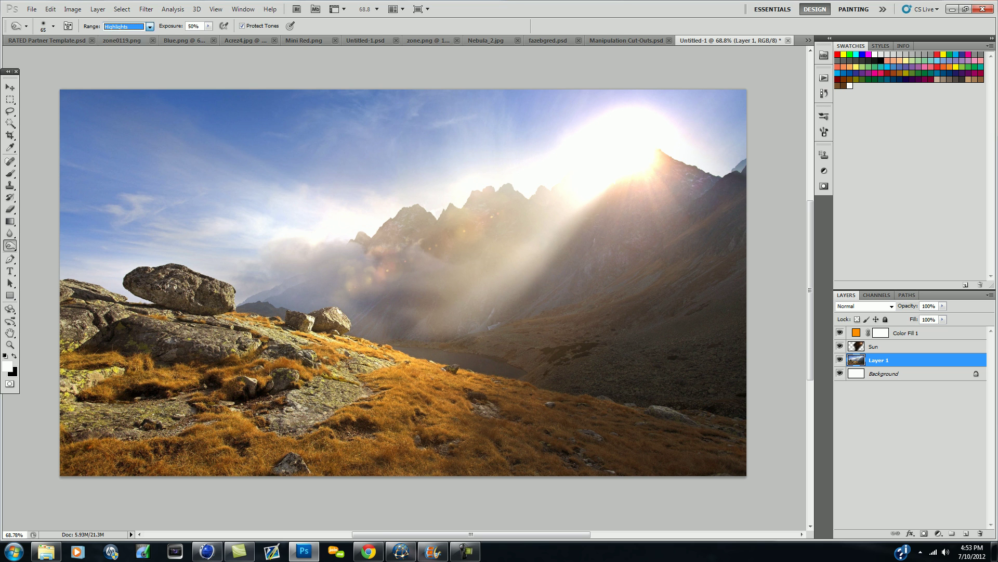
mouse_move(603, 246)
mouse_down()
mouse_move(536, 249)
mouse_move(619, 228)
mouse_up()
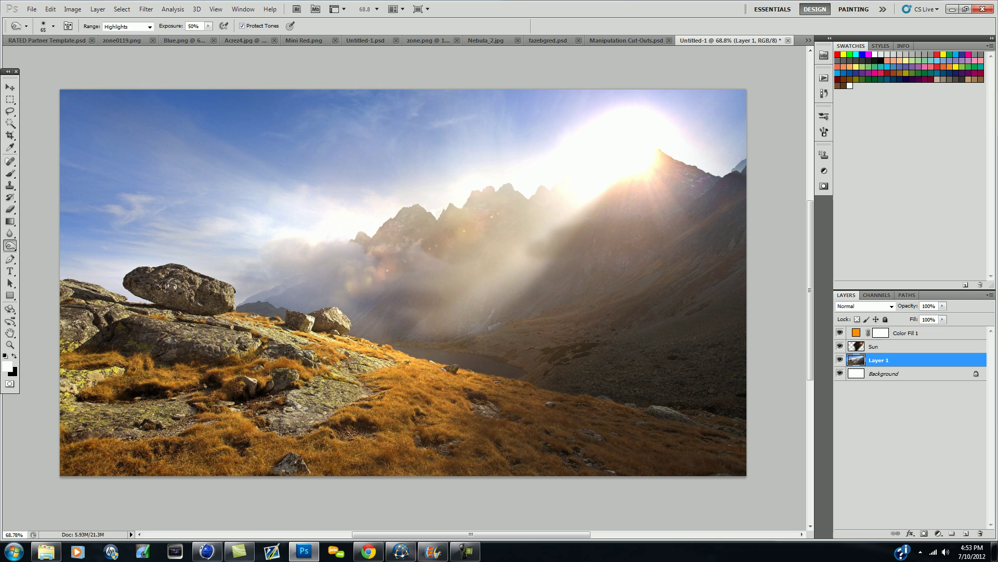
key(ctrl+z)
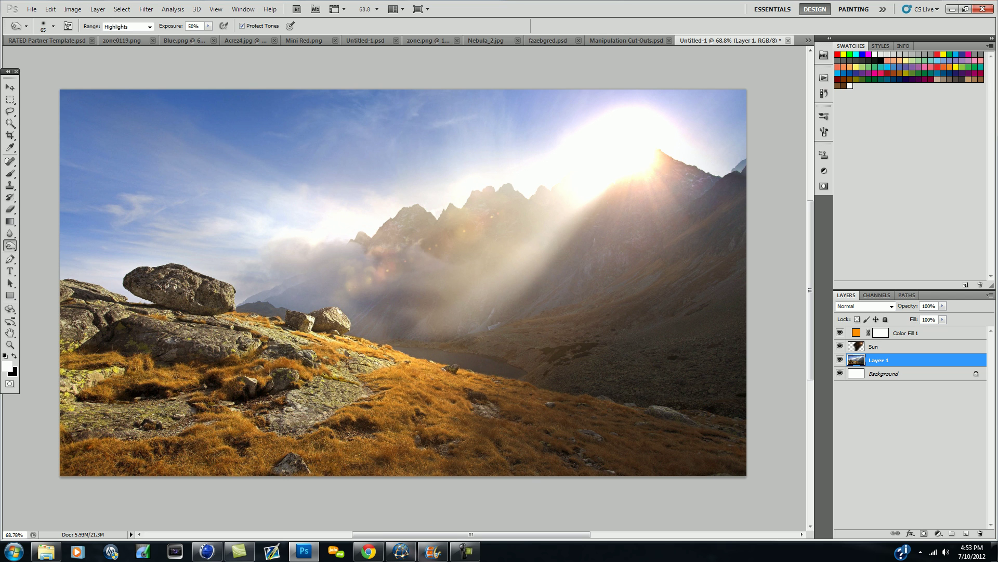
- Leave the Burn Tool and switch to the Move tool
right_click(9, 246)
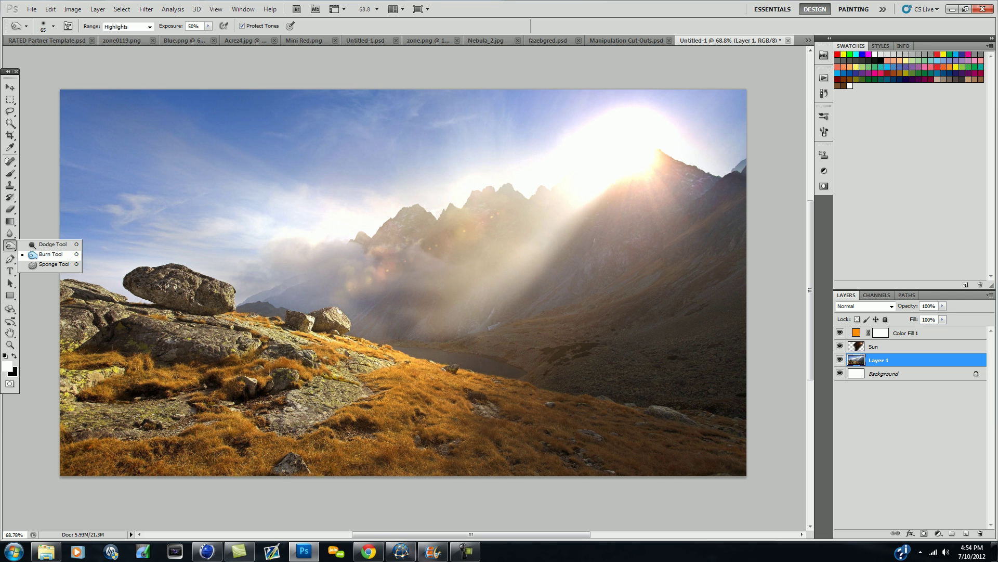
key(Escape)
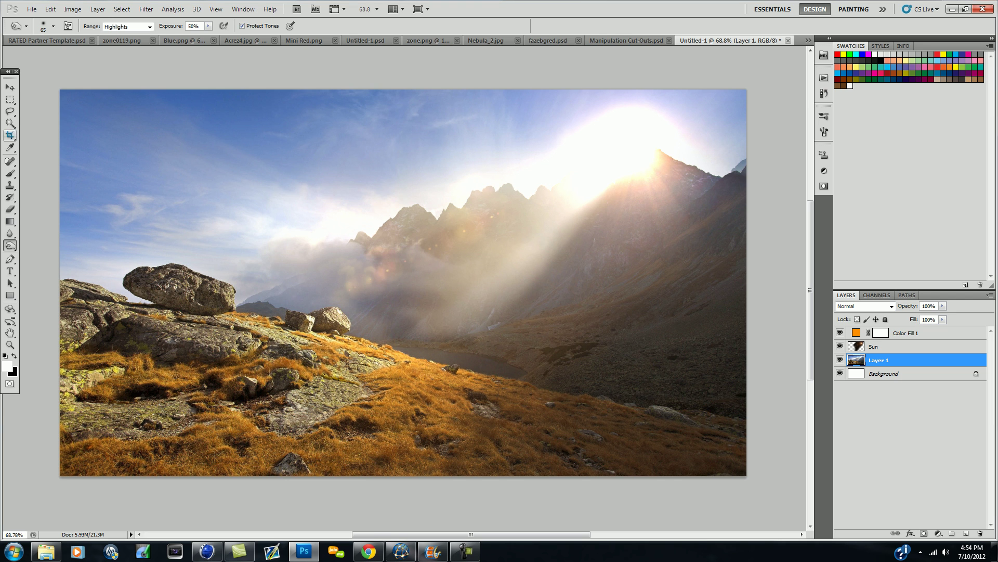
click(10, 87)
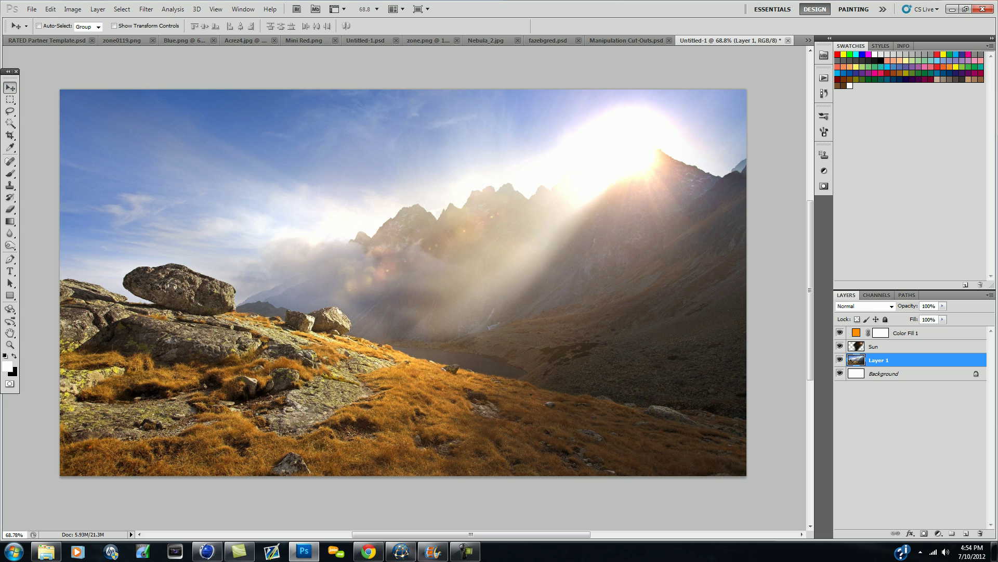
- Add a new layer directly above Layer 1 and paint white brush strokes across the mountainside and the sun area
click(966, 533)
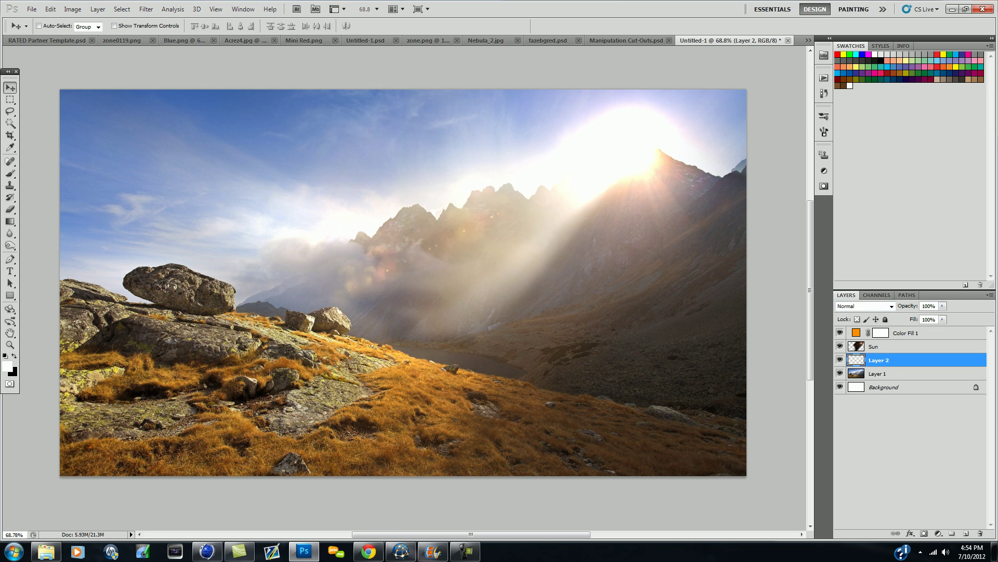
click(9, 174)
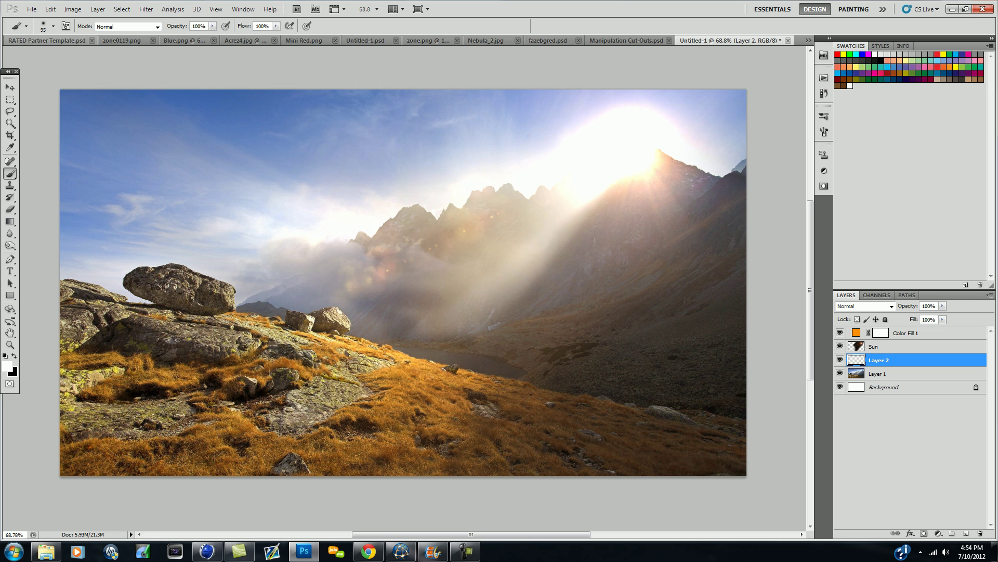
mouse_move(639, 348)
mouse_down()
mouse_move(429, 343)
mouse_move(658, 315)
mouse_move(569, 375)
mouse_move(739, 397)
mouse_move(702, 281)
mouse_move(738, 250)
mouse_move(624, 187)
mouse_up()
mouse_move(676, 161)
mouse_down()
mouse_move(587, 245)
mouse_move(561, 299)
mouse_move(468, 312)
mouse_move(333, 292)
mouse_move(468, 221)
mouse_move(546, 200)
mouse_up()
- Set the painted layer to Soft Light, and try the preceding blend modes from Overlay through Lighter Color up to Dissolve
click(864, 306)
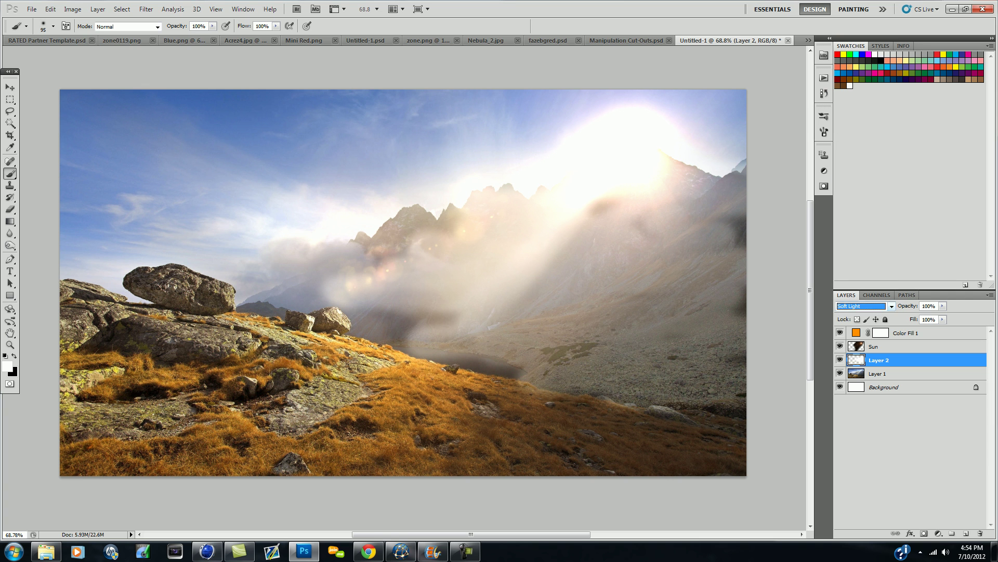
click(858, 171)
key(Up)
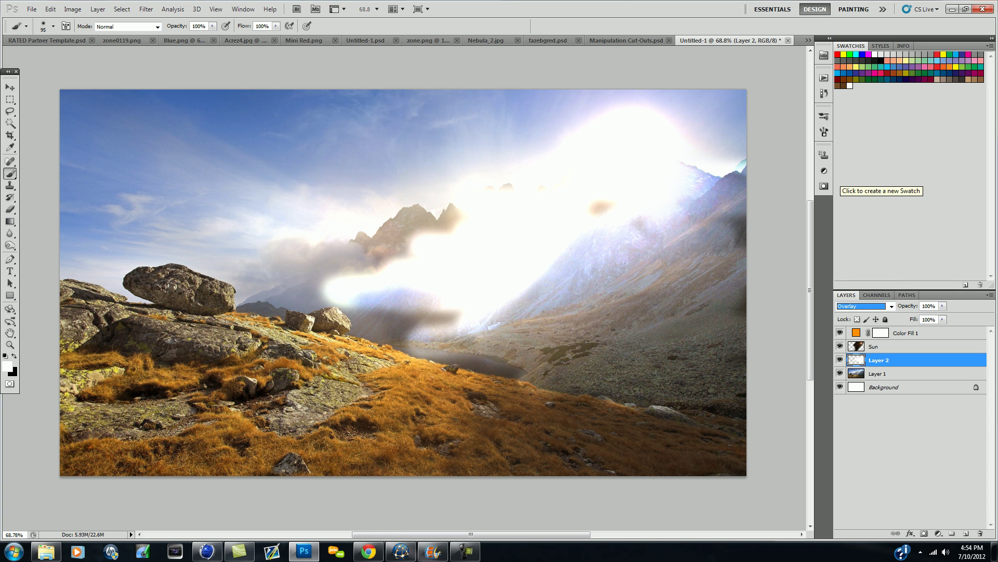
key(Up)
key(Up)
key(Up)
key(Up)
key(Up)
key(Up)
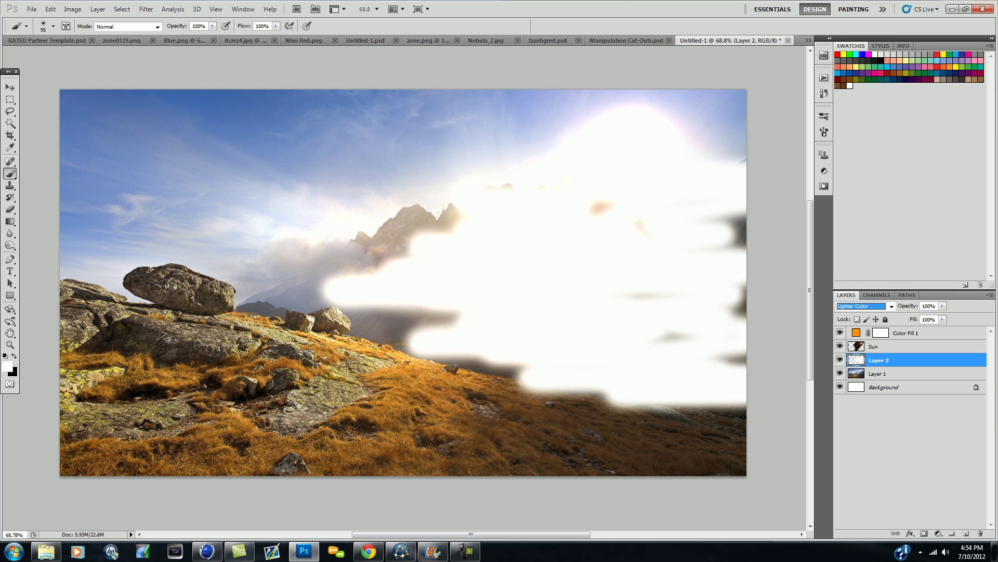
key(Up)
key(Up)
key(Up)
key(Up)
key(Up)
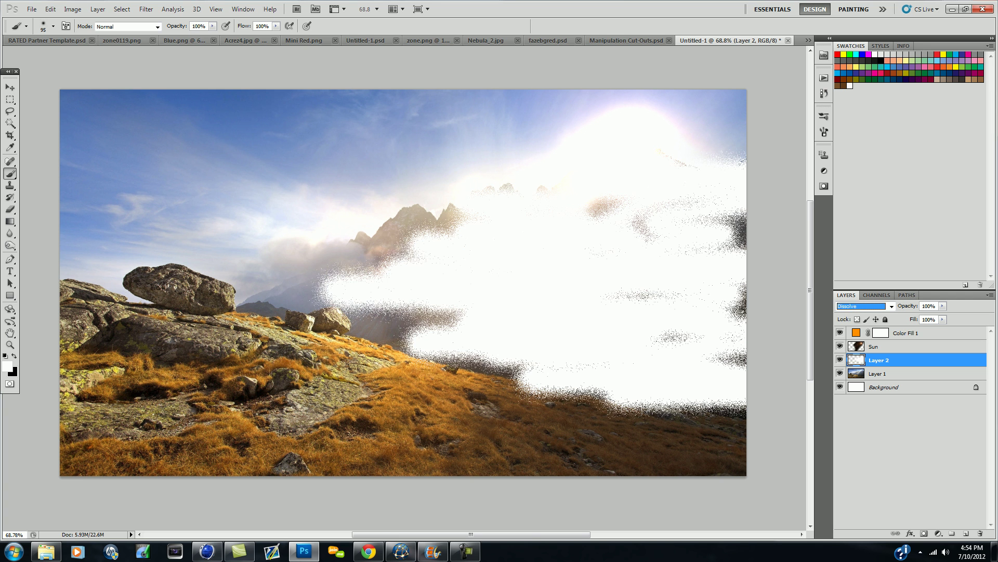
- Cycle the white painted layer's blend mode from Dissolve back to Overlay, and delete the layer
key(Down)
key(Down)
key(Down)
key(Down)
key(Down)
key(Down)
key(Down)
key(Down)
key(Down)
key(Down)
key(Down)
key(Down)
key(Down)
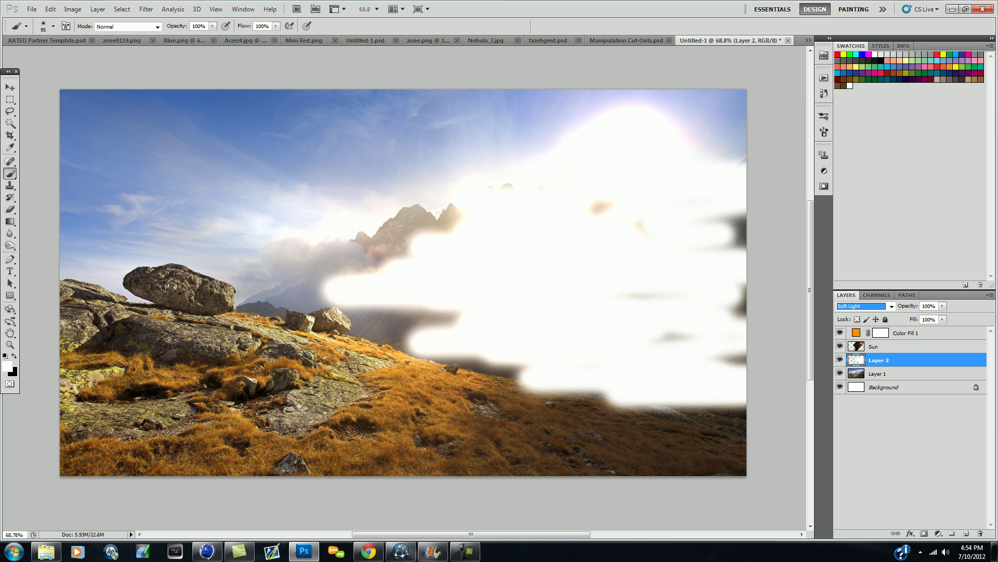
key(Up)
key(Up)
key(Down)
key(Up)
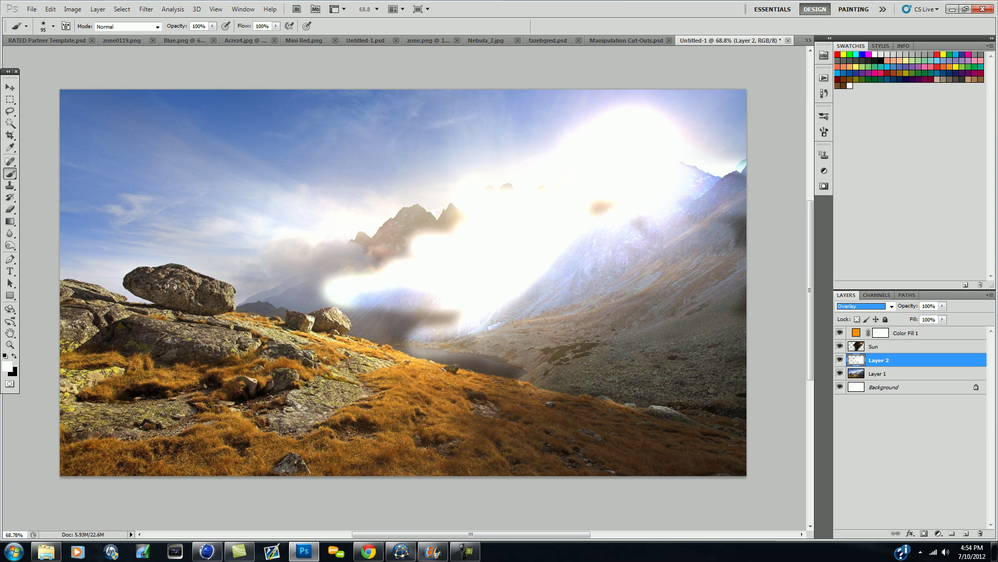
key(Return)
key(Delete)
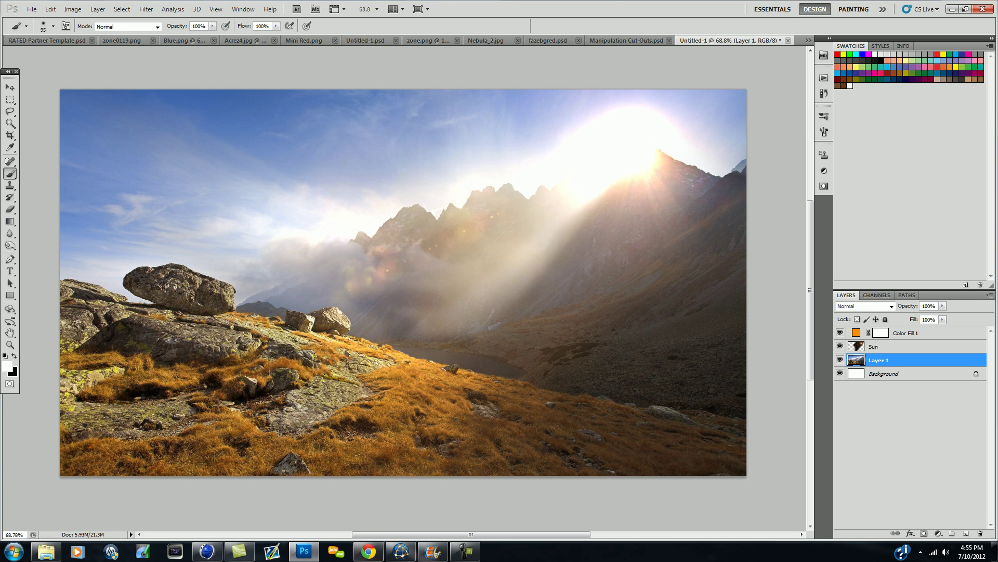
- Switch to the browser, view The Tobet train images on Behance, and return to Photoshop
click(369, 550)
click(400, 551)
key(ctrl+Tab)
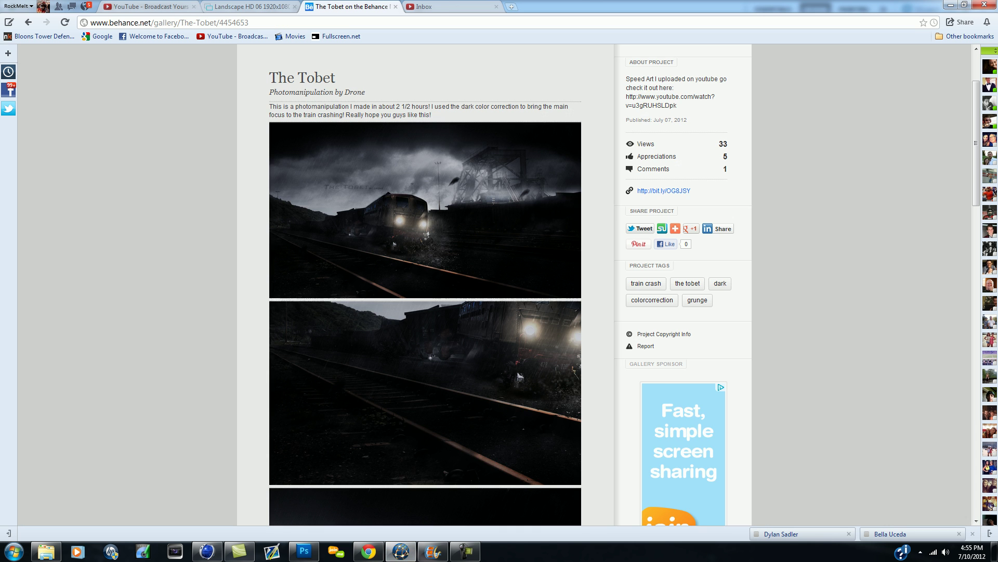
scroll(494, 286, down, 2)
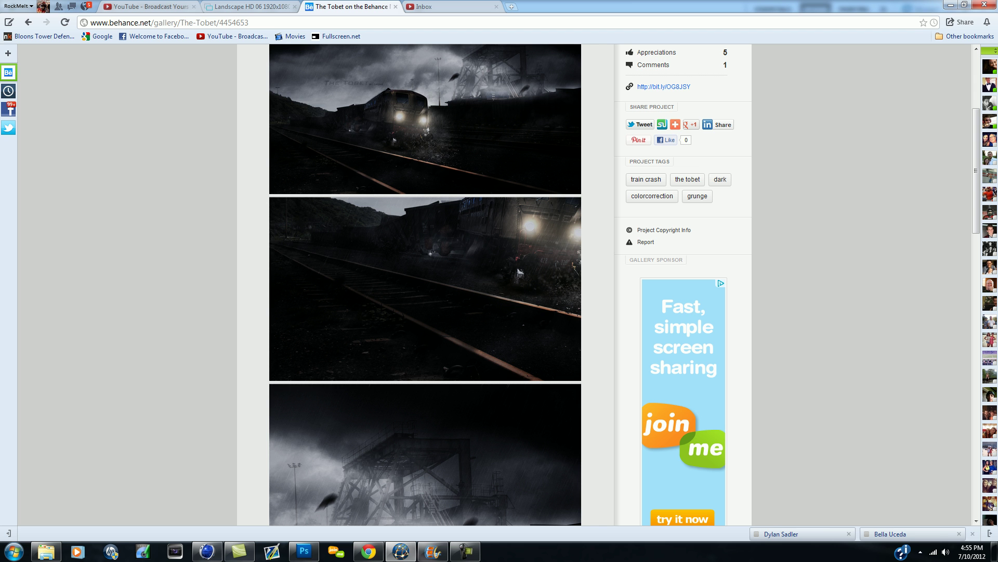
click(304, 551)
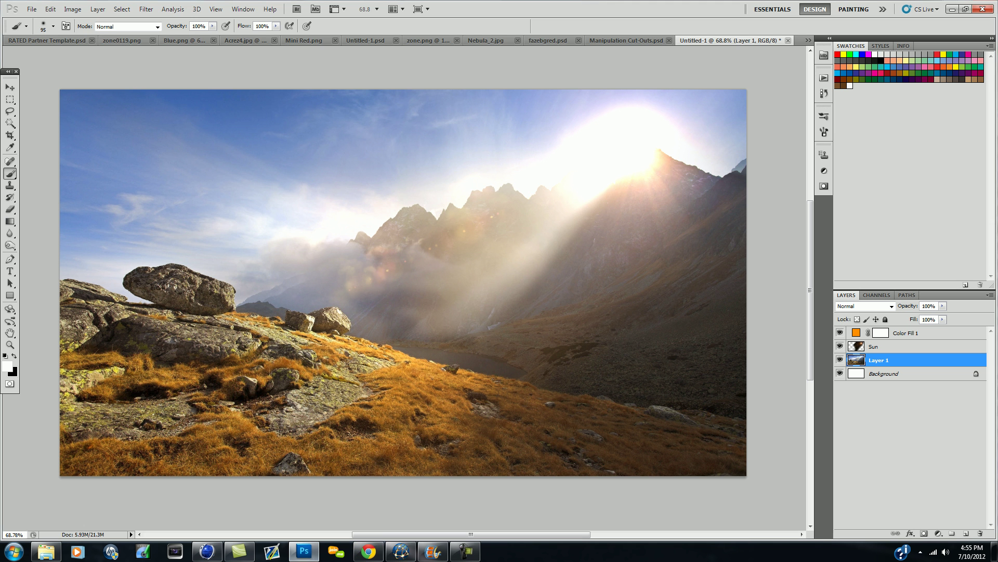
- Dodge the foreground grass below the lake on Layer 1 with the Highlights range at 50% exposure
drag(10, 245, 39, 246)
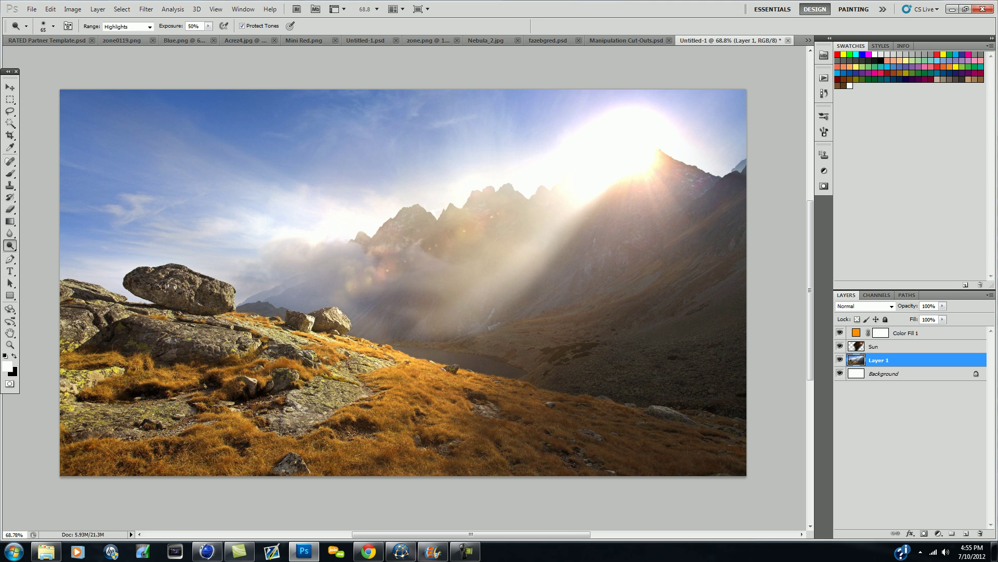
drag(423, 396, 531, 401)
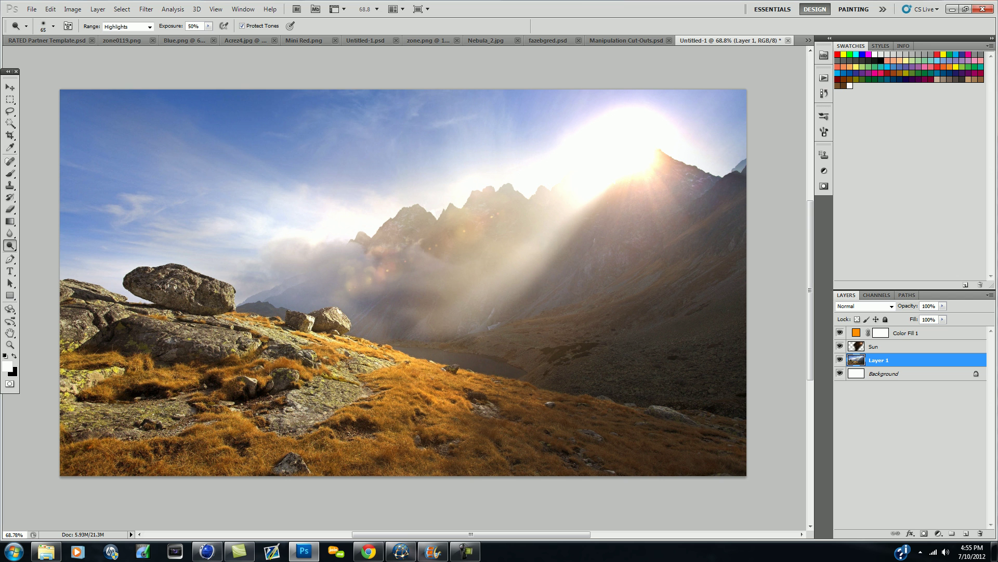
- Switch back to the browser, examine the lighting and dark color correction in The Tobet project images, and return to Photoshop
click(368, 551)
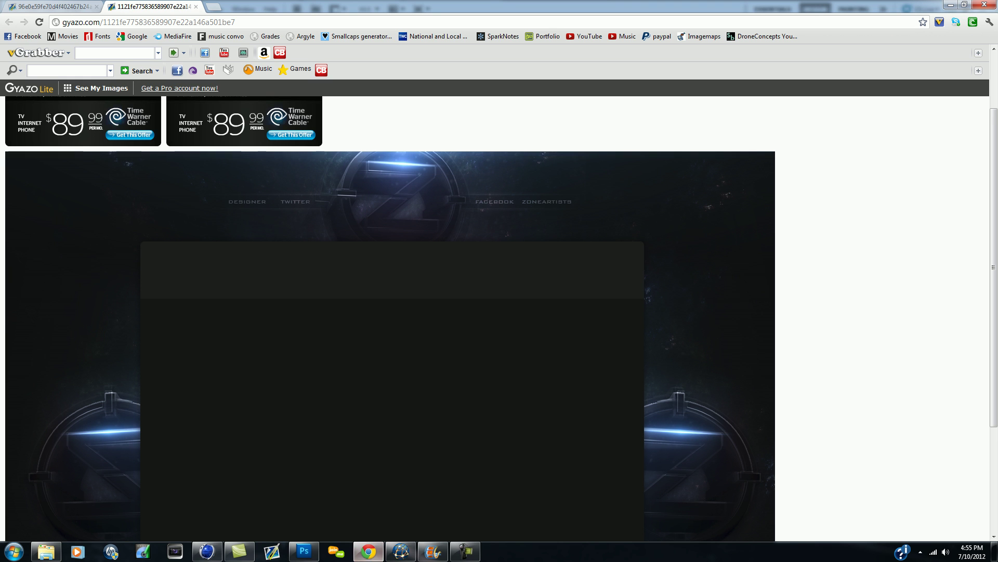
click(401, 551)
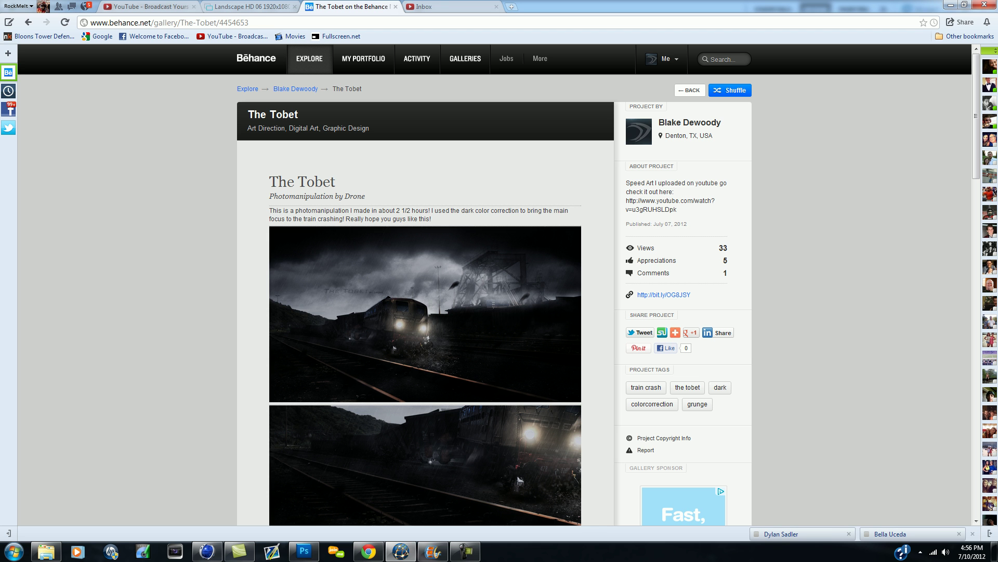
scroll(409, 312, down, 3)
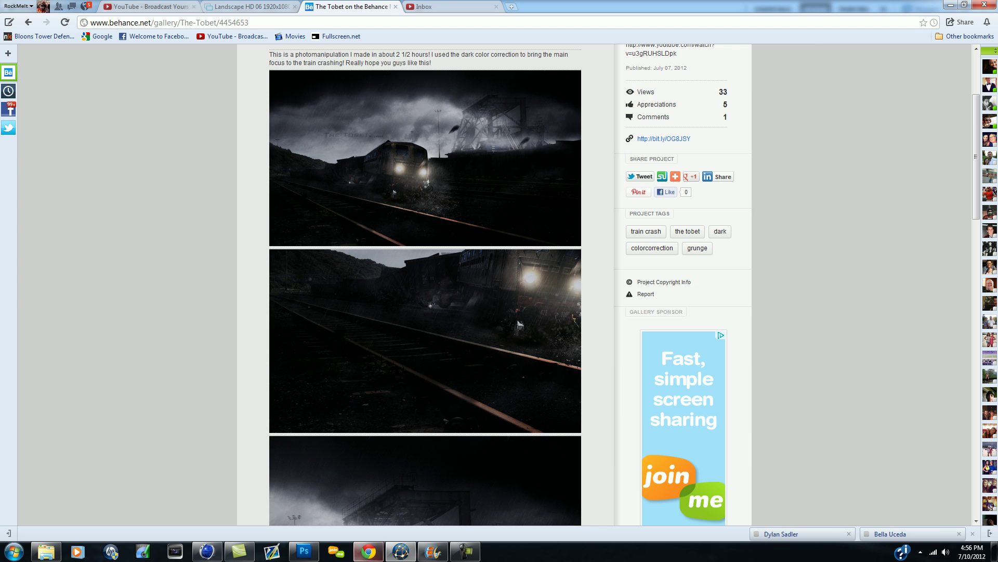
click(304, 550)
click(368, 550)
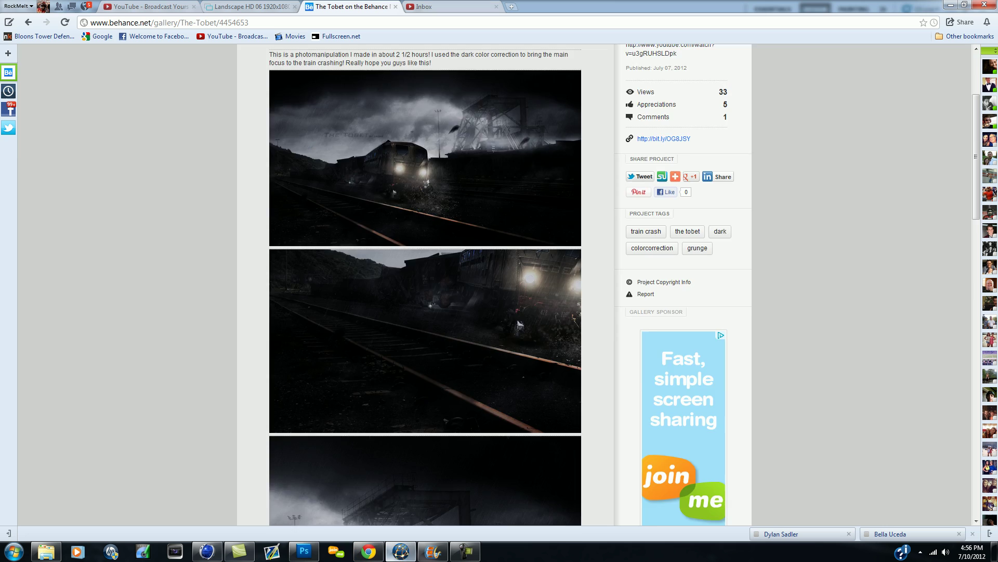
scroll(409, 312, down, 5)
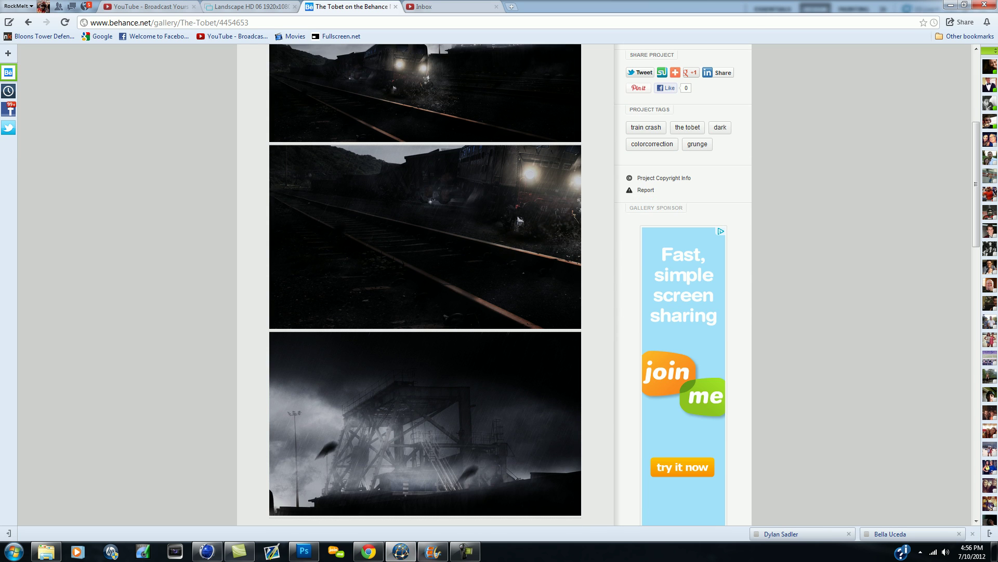
scroll(409, 312, up, 5)
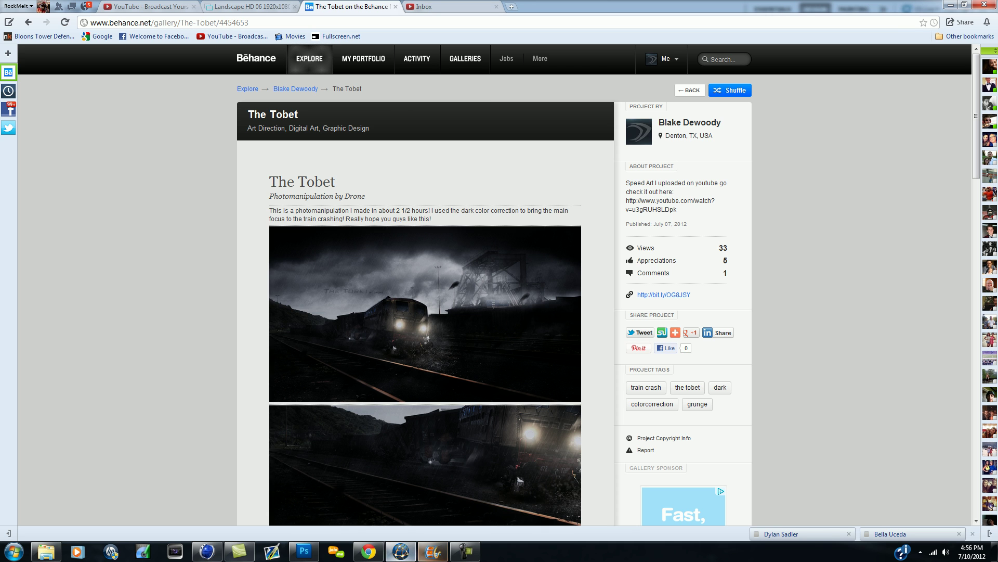
click(368, 551)
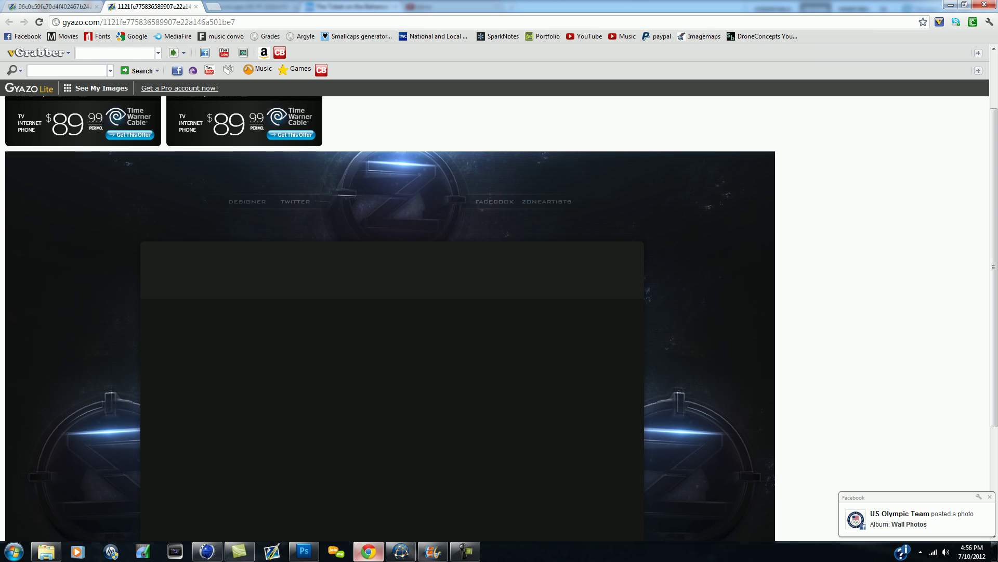
click(304, 551)
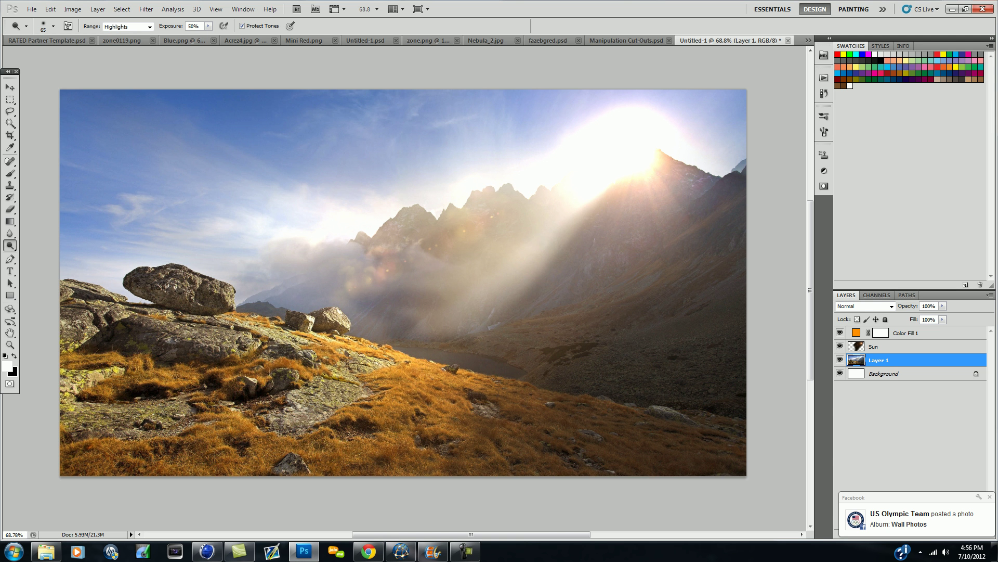
- Bring up the Manipulation Cut-Outs.psd document with the Move tool active
click(643, 40)
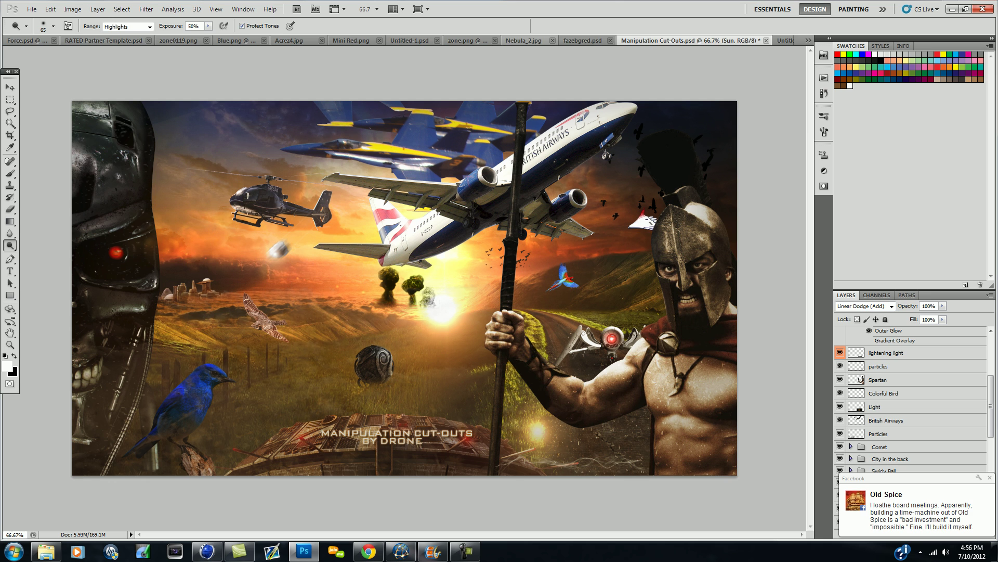
key(v)
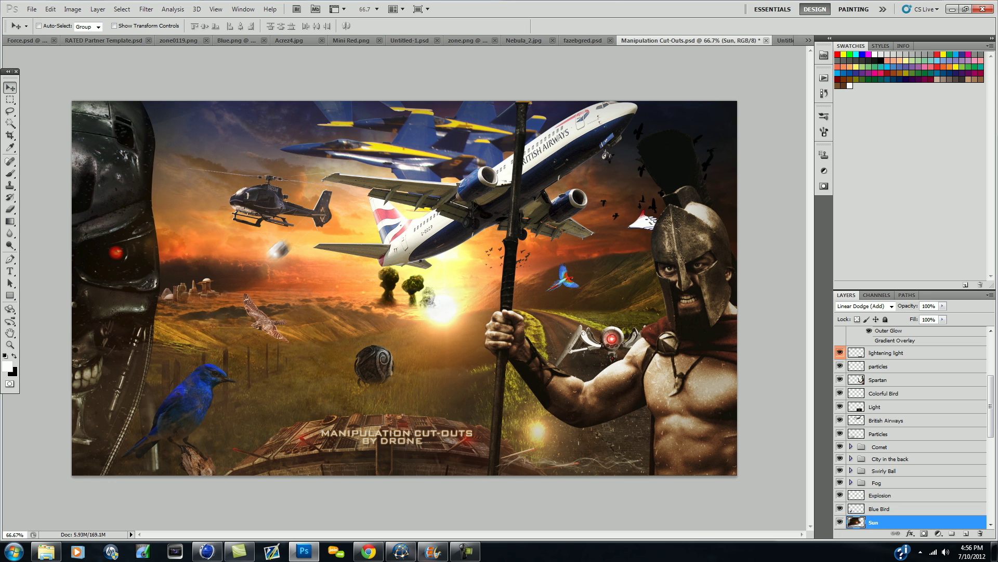